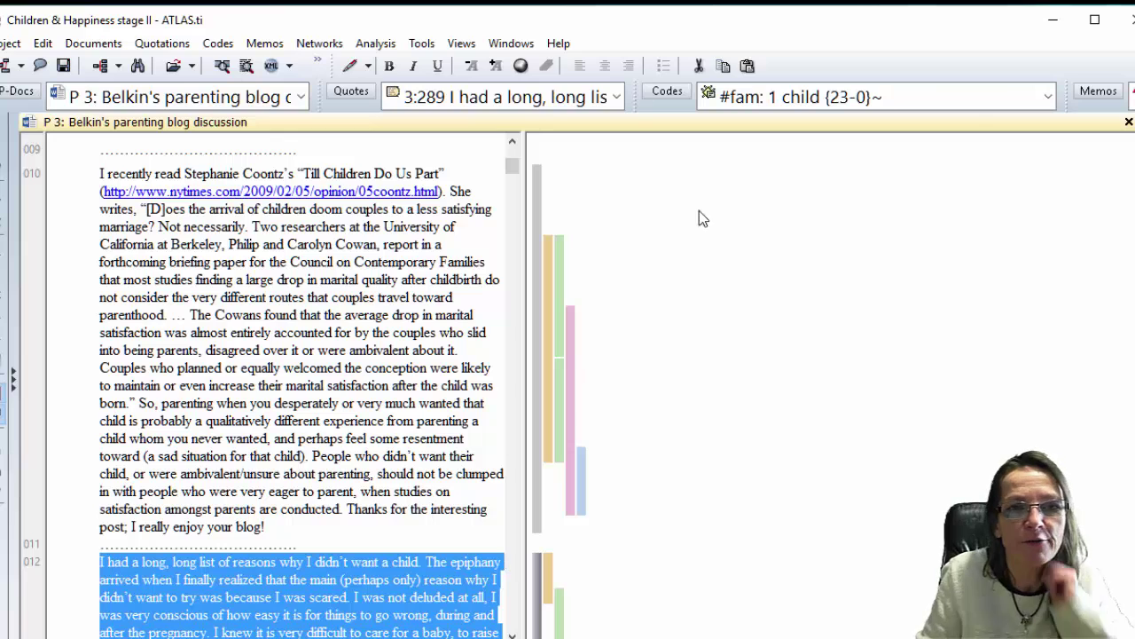
# - Open the Code Manager and display a network view for the code "def happiness: long term view"
pyautogui.click(667, 94)
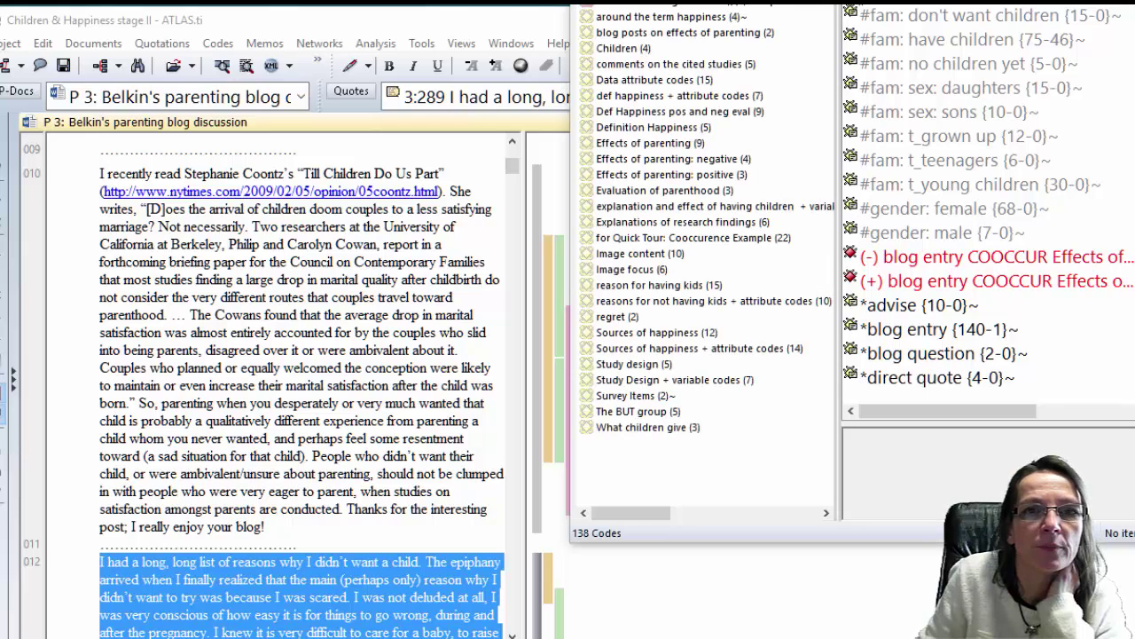
pyautogui.moveTo(970, 2); pyautogui.dragTo(533, 58)
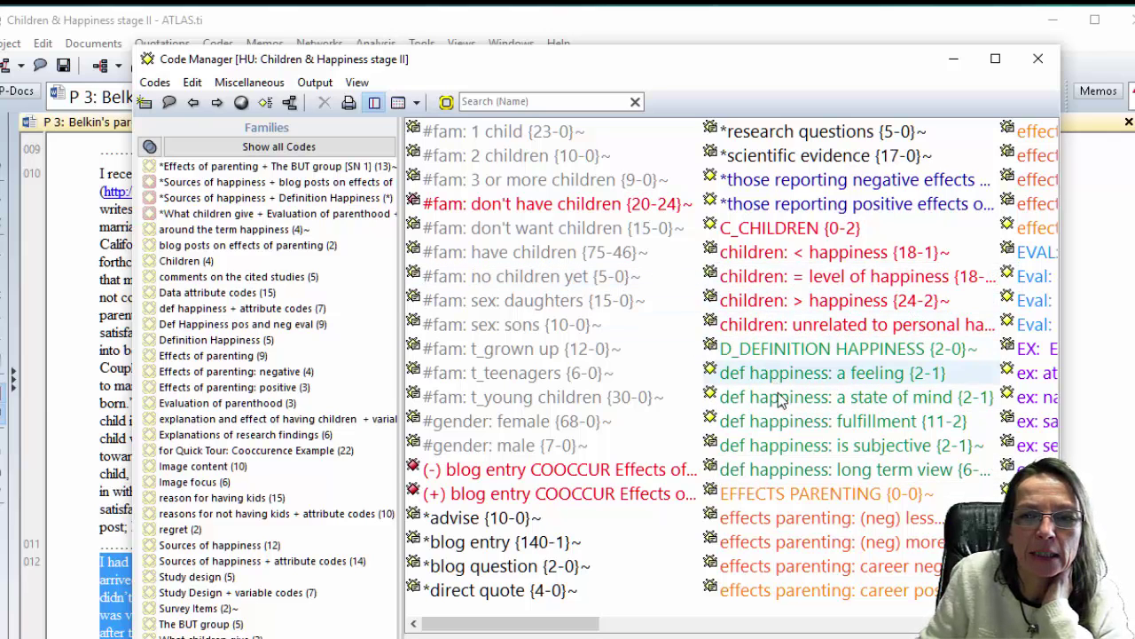
pyautogui.click(786, 470)
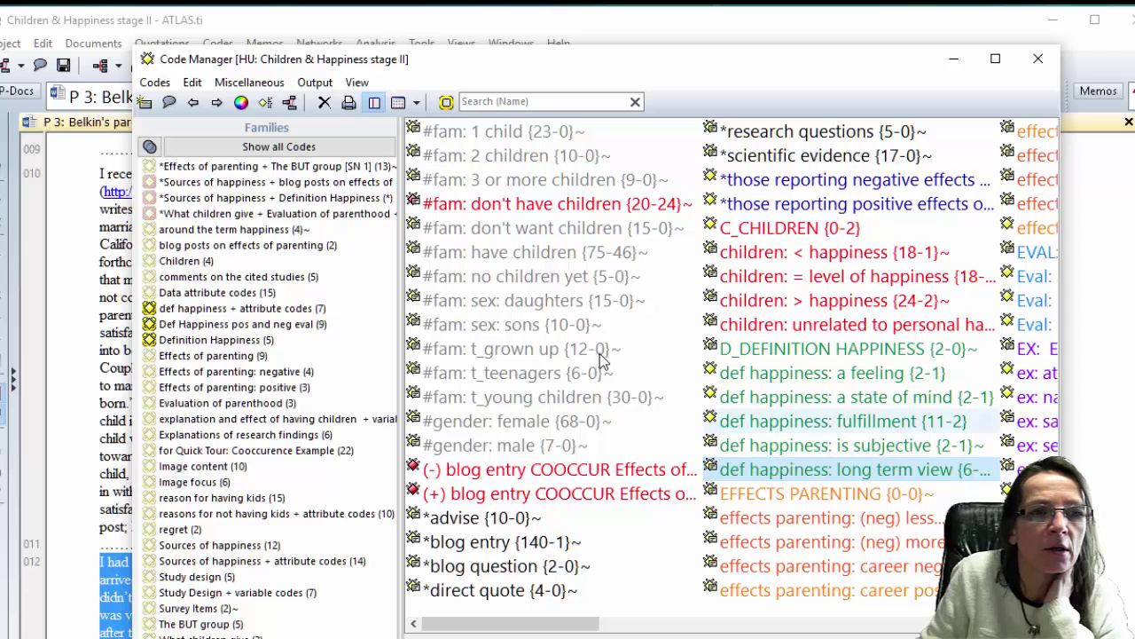
pyautogui.click(289, 103)
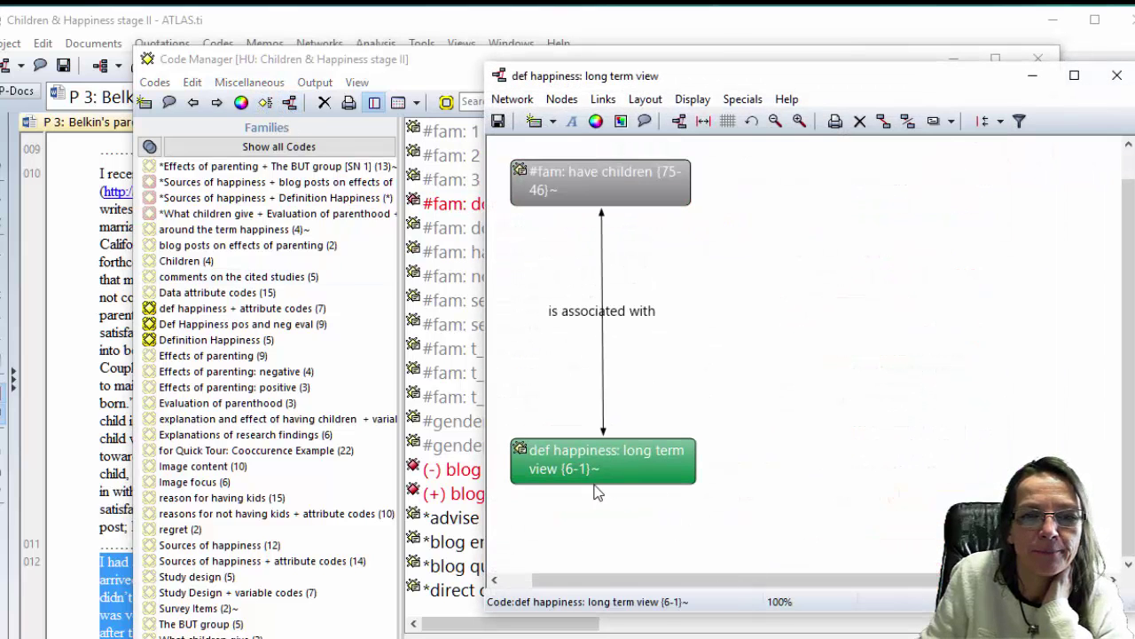
# - Move the "def happiness: long term view" node aside and remove the "#fam: have children" node from the network view
pyautogui.moveTo(615, 471); pyautogui.dragTo(904, 300)
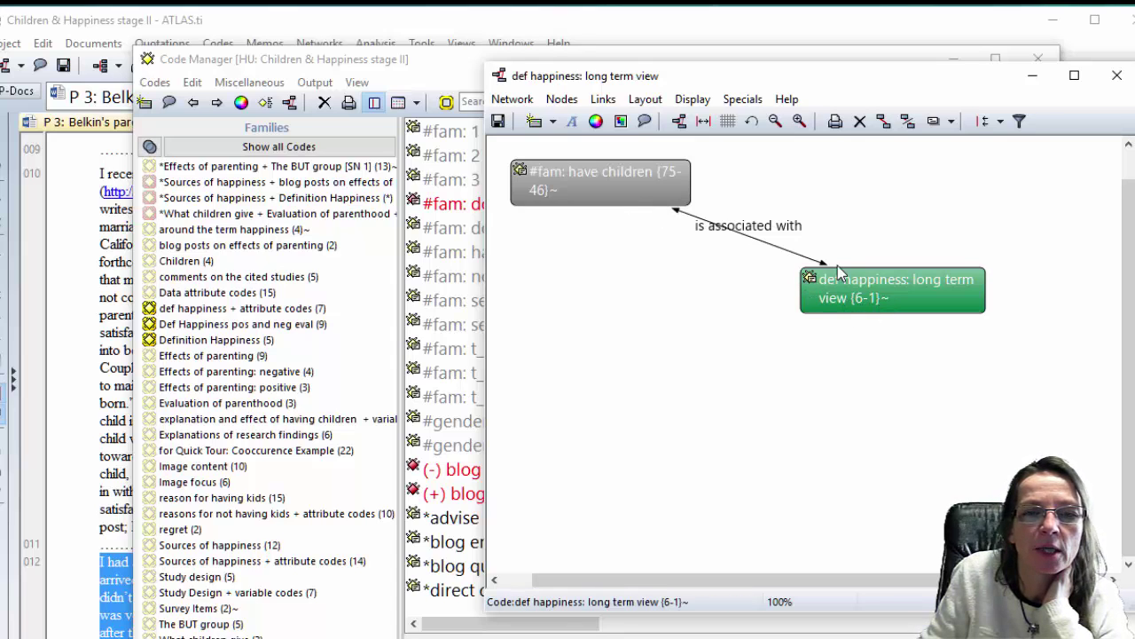
pyautogui.moveTo(837, 266); pyautogui.dragTo(818, 214)
pyautogui.rightClick(624, 182)
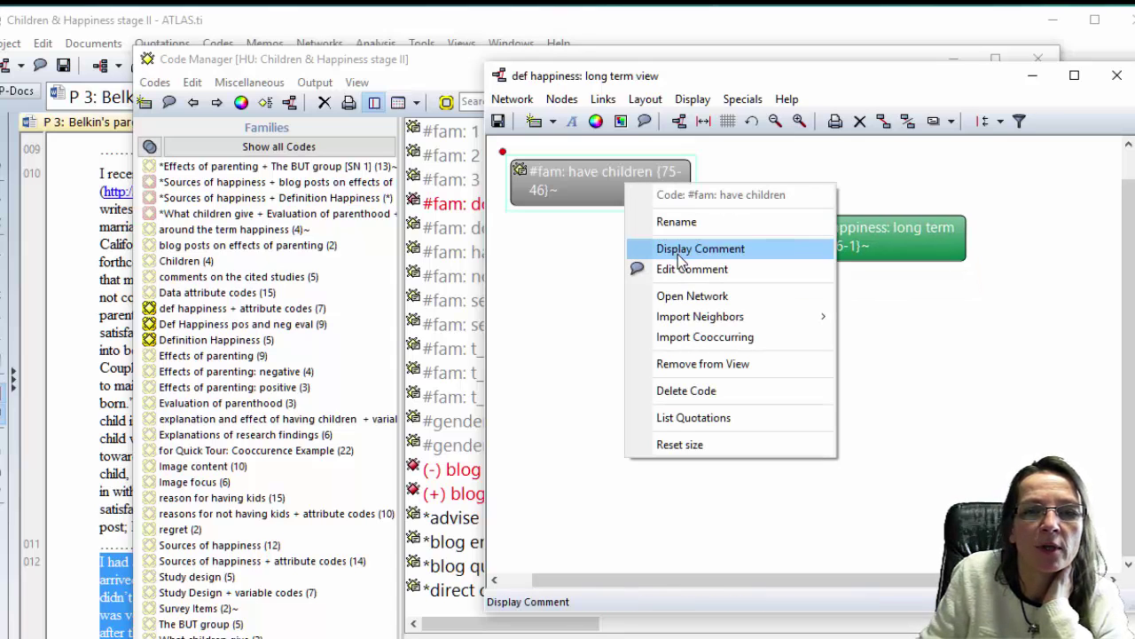
pyautogui.click(667, 364)
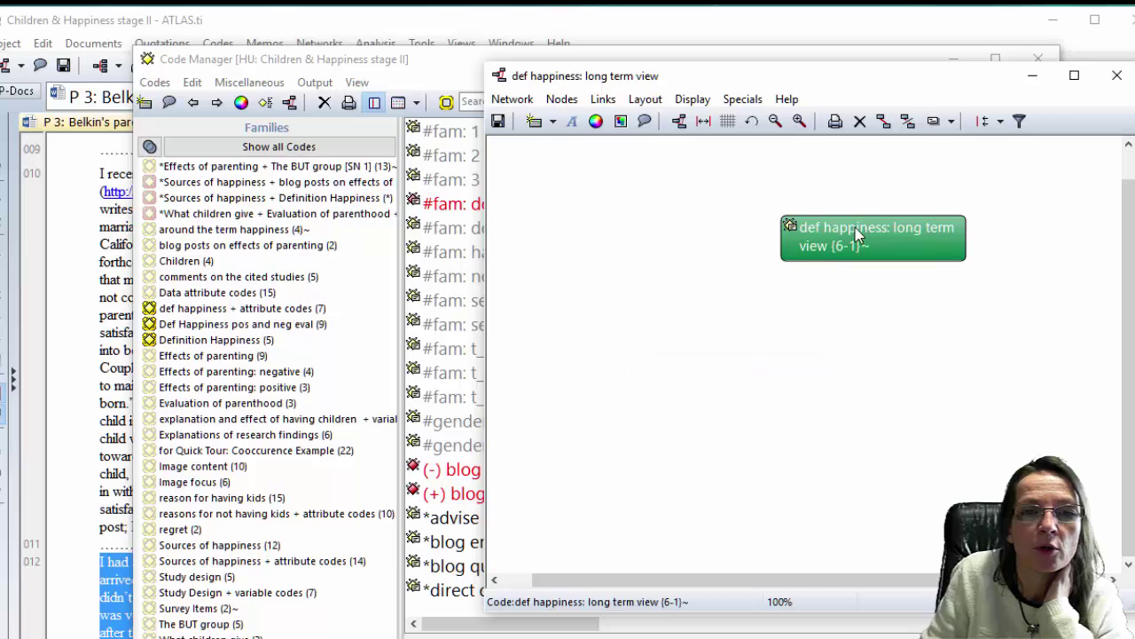
# - Enlarge the network window and import the quotations linked to the "def happiness: long term view" code
pyautogui.moveTo(843, 240); pyautogui.dragTo(690, 206)
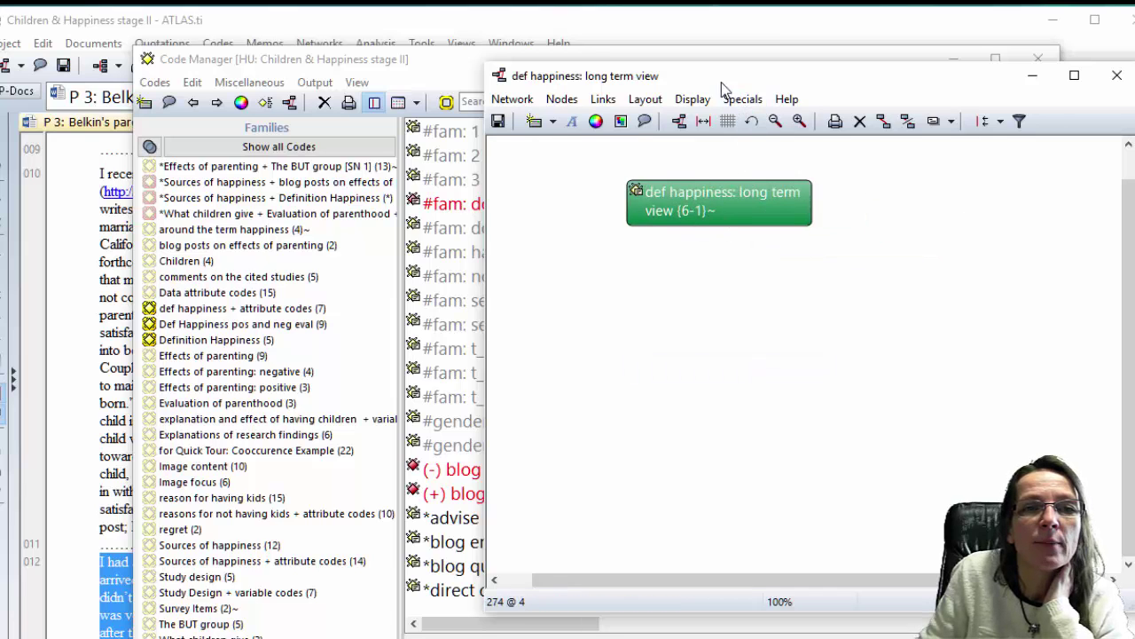
pyautogui.moveTo(722, 78); pyautogui.dragTo(430, 63)
pyautogui.moveTo(845, 596); pyautogui.dragTo(1058, 637)
pyautogui.click(460, 195)
pyautogui.rightClick(460, 195)
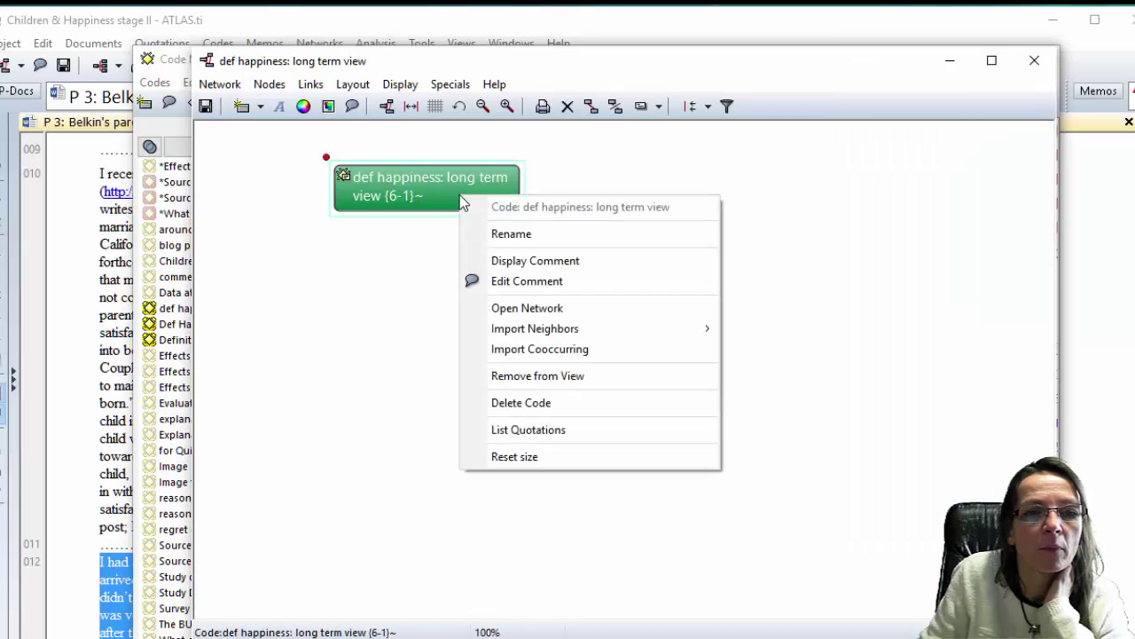
pyautogui.moveTo(654, 329)
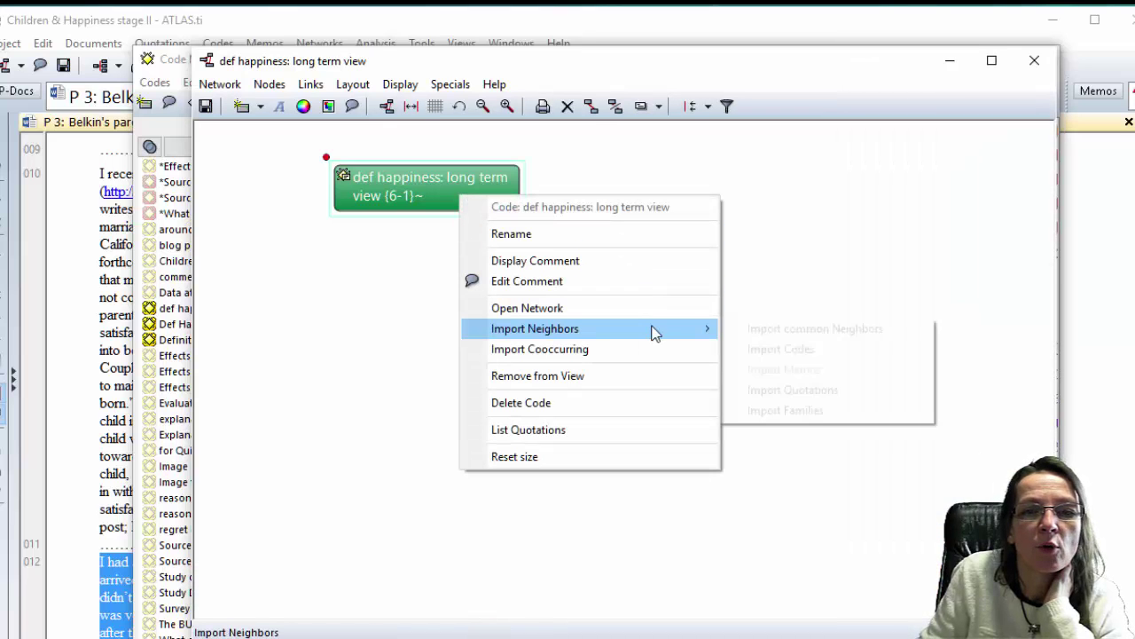
pyautogui.click(833, 390)
# - Spread the six stacked quotation nodes around the code node so that none overlap, and minimize the network view
pyautogui.moveTo(748, 363); pyautogui.dragTo(363, 452)
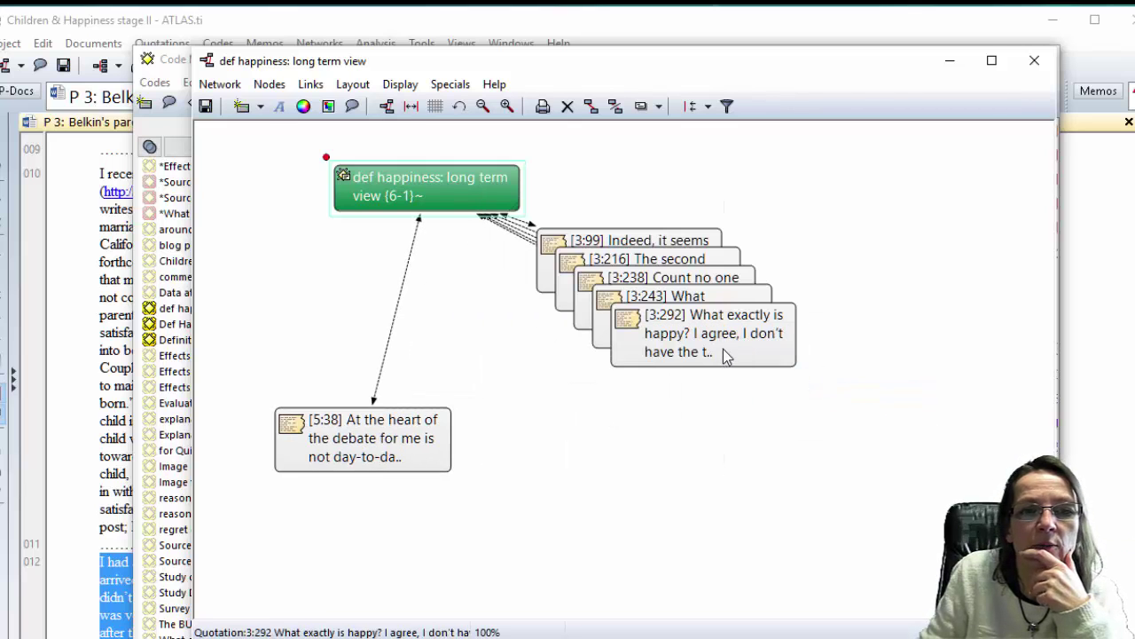
pyautogui.moveTo(723, 348); pyautogui.dragTo(660, 477)
pyautogui.moveTo(768, 343); pyautogui.dragTo(901, 427)
pyautogui.moveTo(749, 305); pyautogui.dragTo(920, 243)
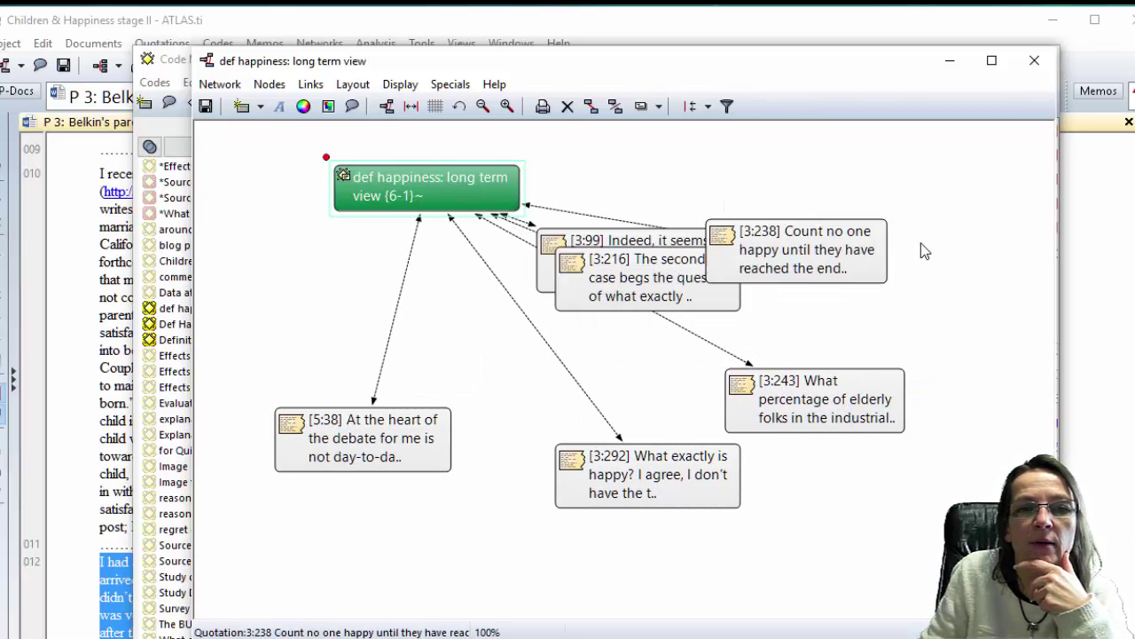
pyautogui.moveTo(736, 282); pyautogui.dragTo(927, 317)
pyautogui.moveTo(849, 231); pyautogui.dragTo(879, 167)
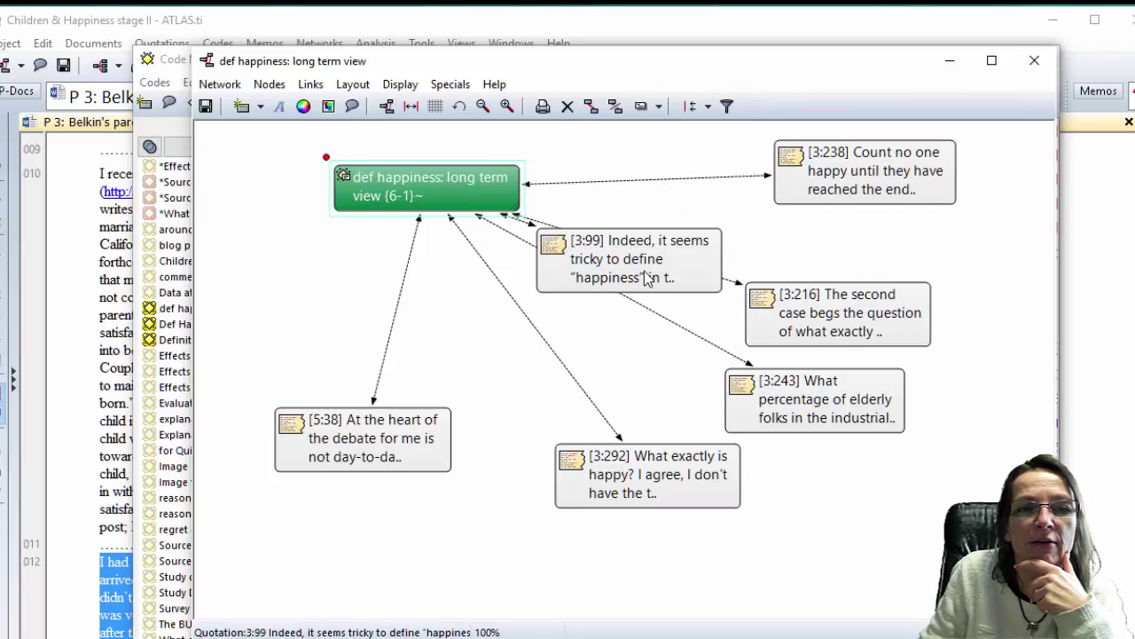
pyautogui.moveTo(656, 279); pyautogui.dragTo(703, 240)
pyautogui.click(799, 339)
pyautogui.moveTo(781, 384); pyautogui.dragTo(778, 421)
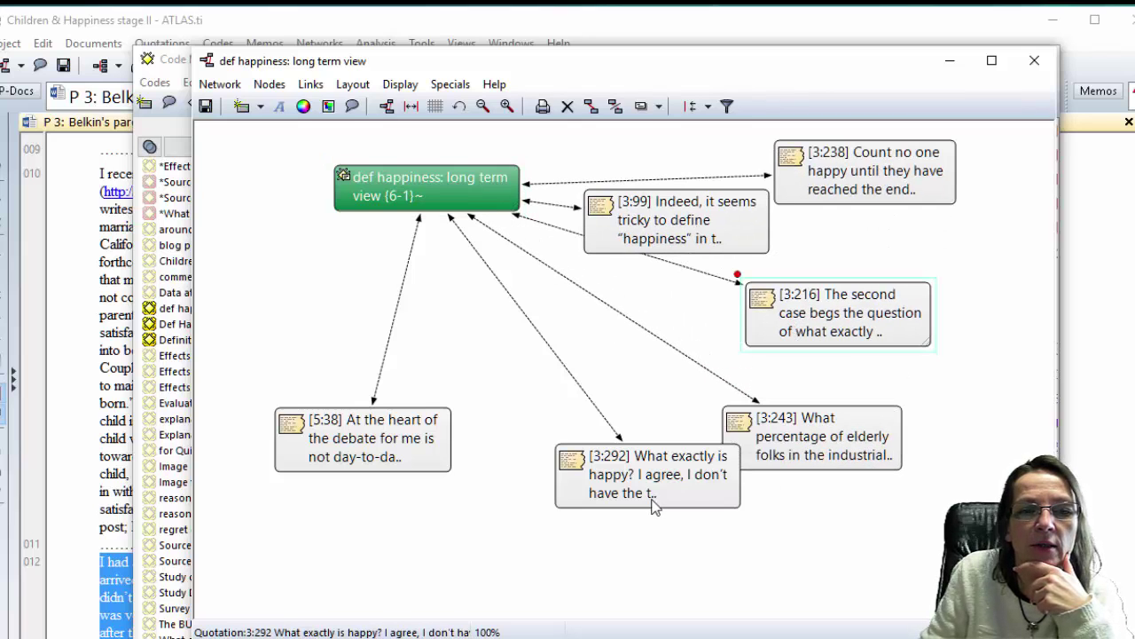
pyautogui.moveTo(654, 500); pyautogui.dragTo(570, 544)
pyautogui.click(745, 502)
pyautogui.moveTo(807, 449); pyautogui.dragTo(790, 487)
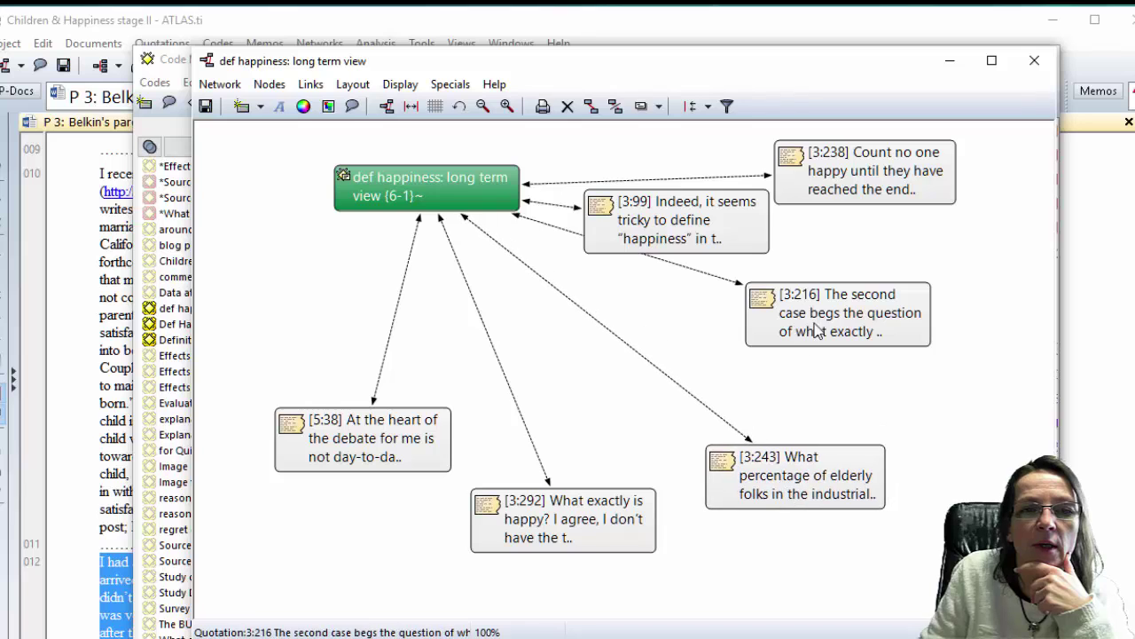
pyautogui.moveTo(807, 330); pyautogui.dragTo(807, 355)
pyautogui.moveTo(897, 183); pyautogui.dragTo(893, 172)
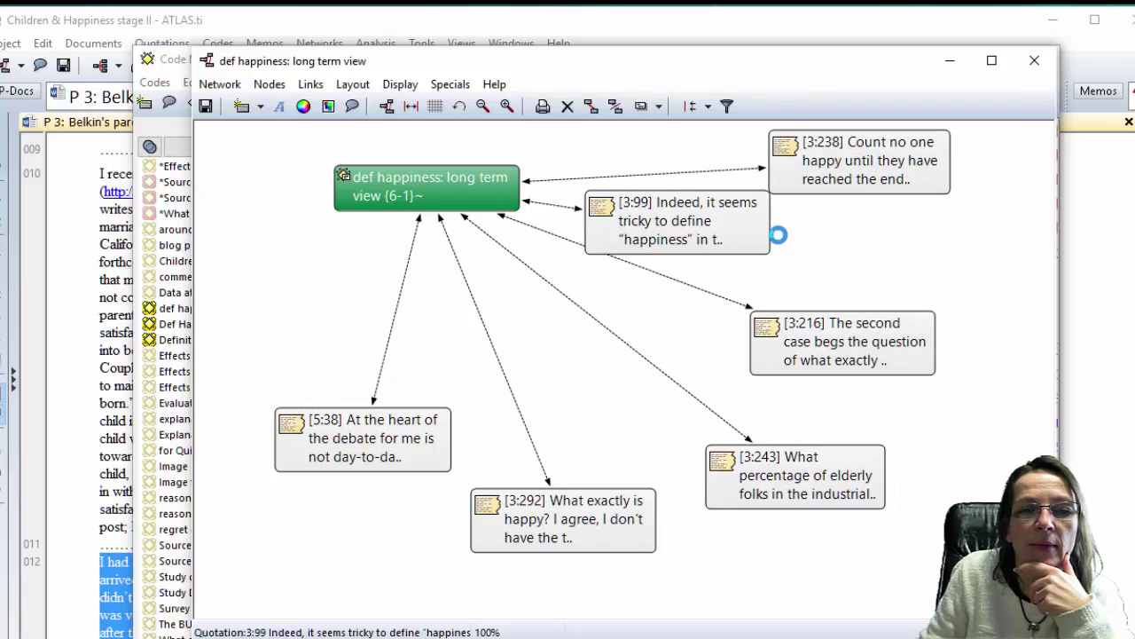
pyautogui.moveTo(753, 222); pyautogui.dragTo(779, 235)
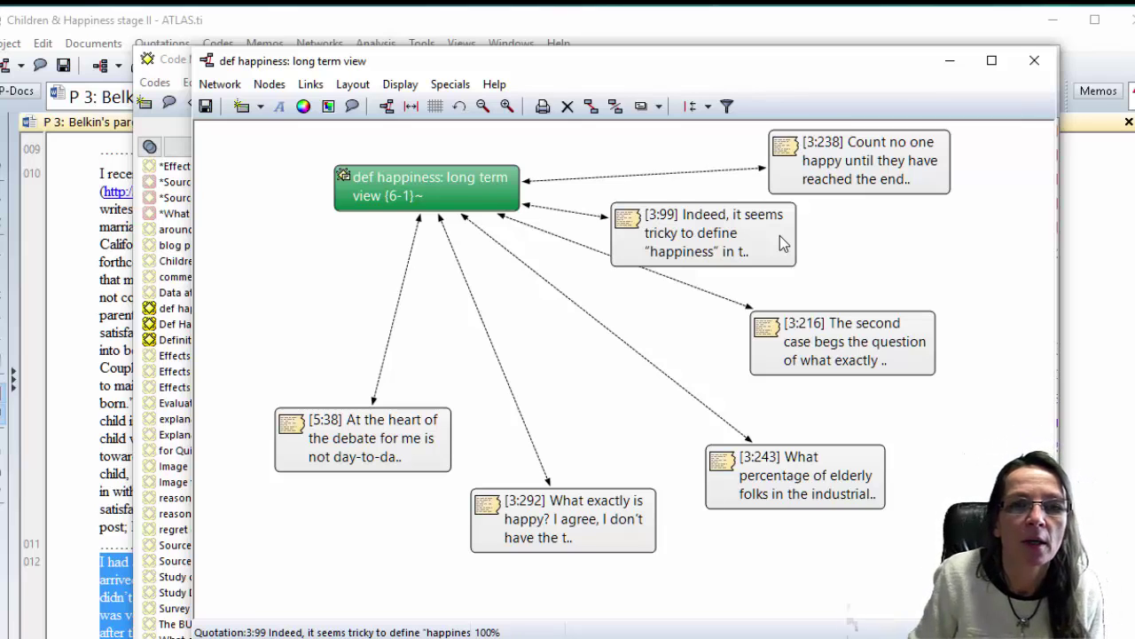
pyautogui.click(950, 64)
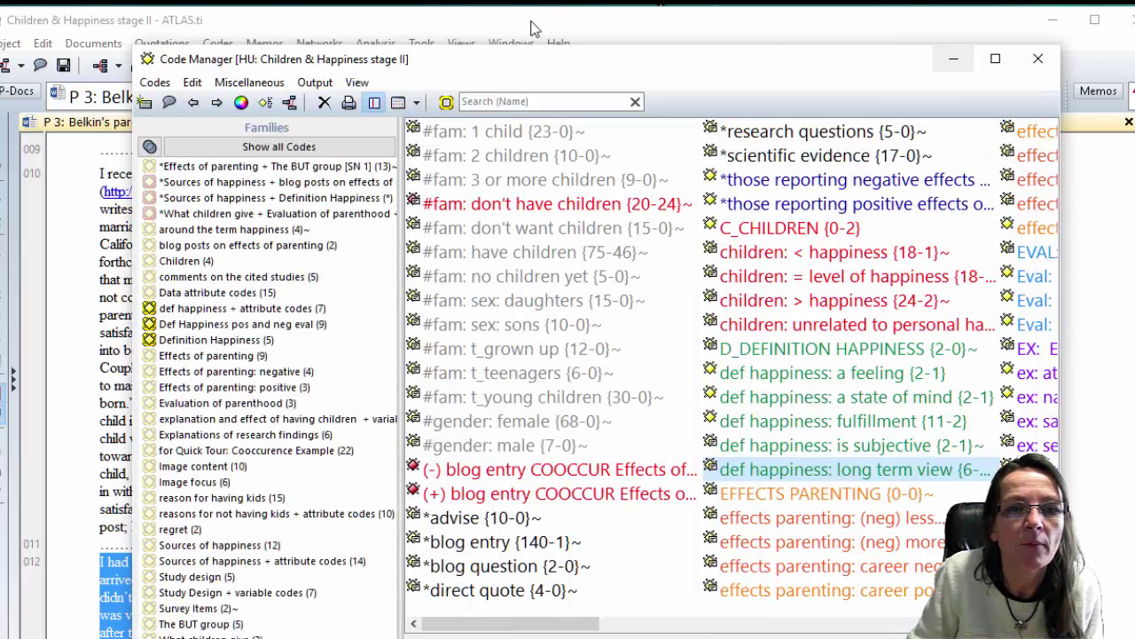
# - Open a network view for the super code "(-) blog entry COOCCUR Effects of parenting: negative" and import its quotations
pyautogui.click(460, 475)
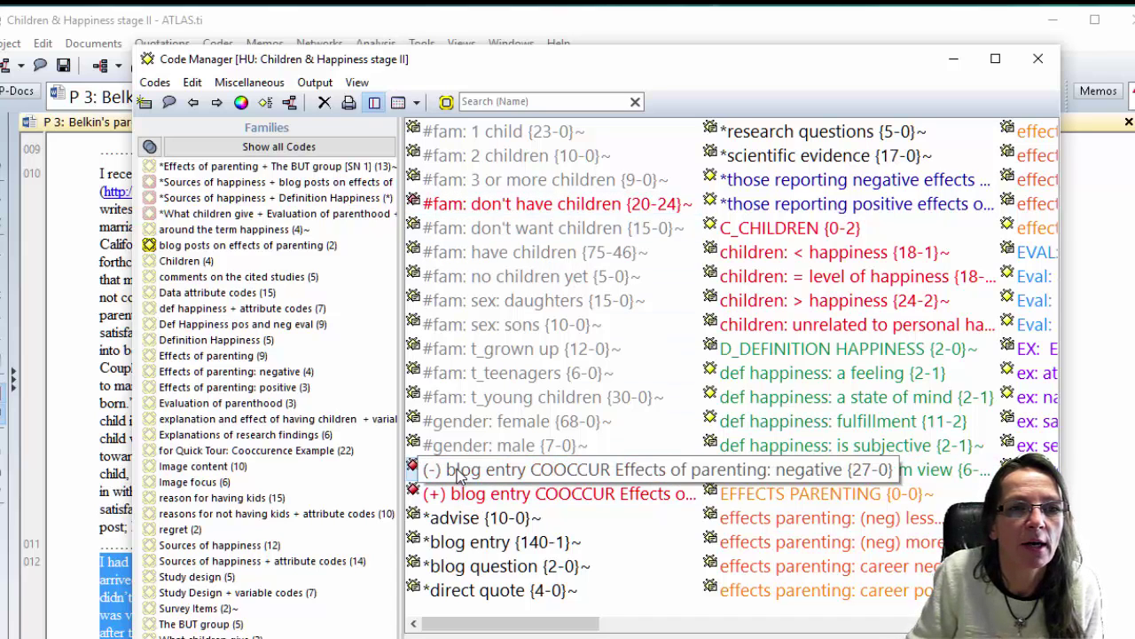
pyautogui.click(290, 102)
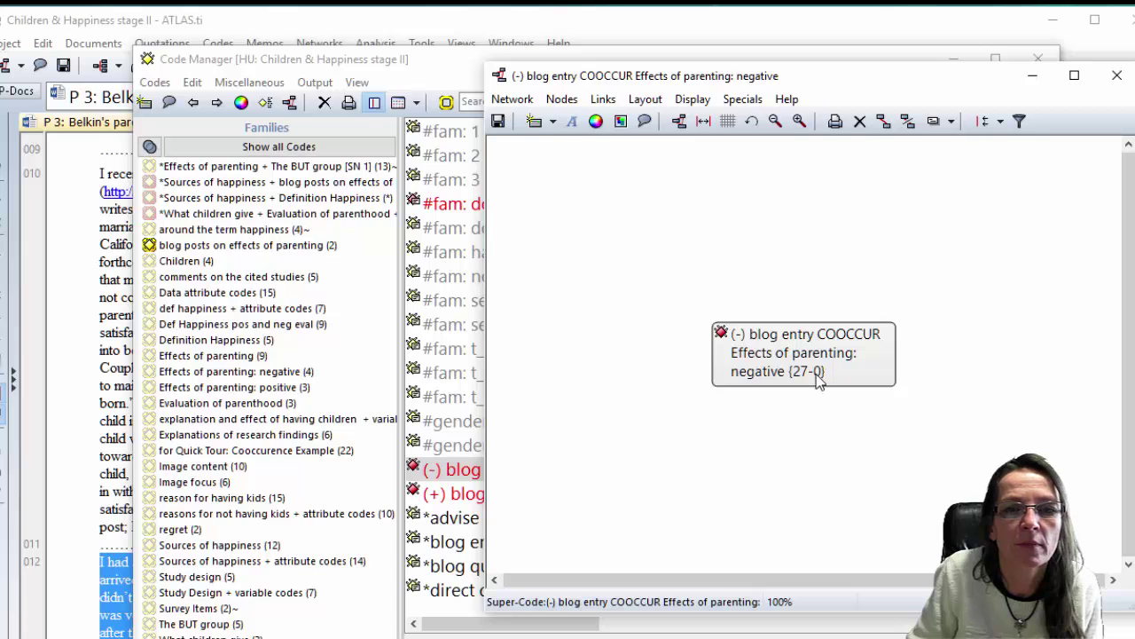
pyautogui.moveTo(818, 379); pyautogui.dragTo(719, 227)
pyautogui.rightClick(718, 228)
pyautogui.moveTo(844, 358)
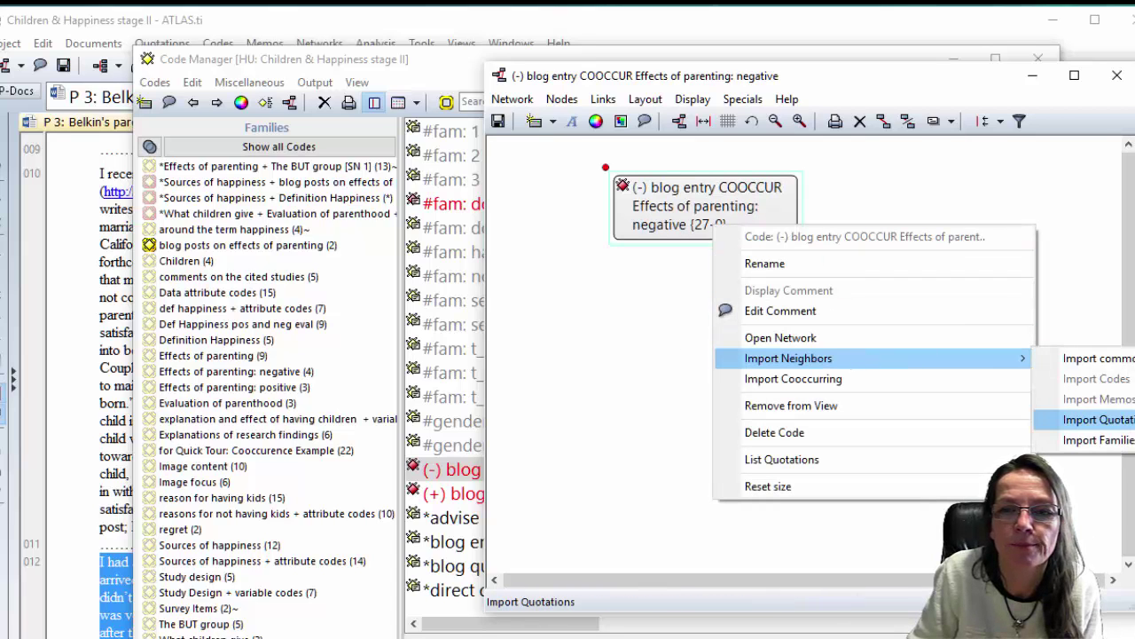
pyautogui.click(1098, 420)
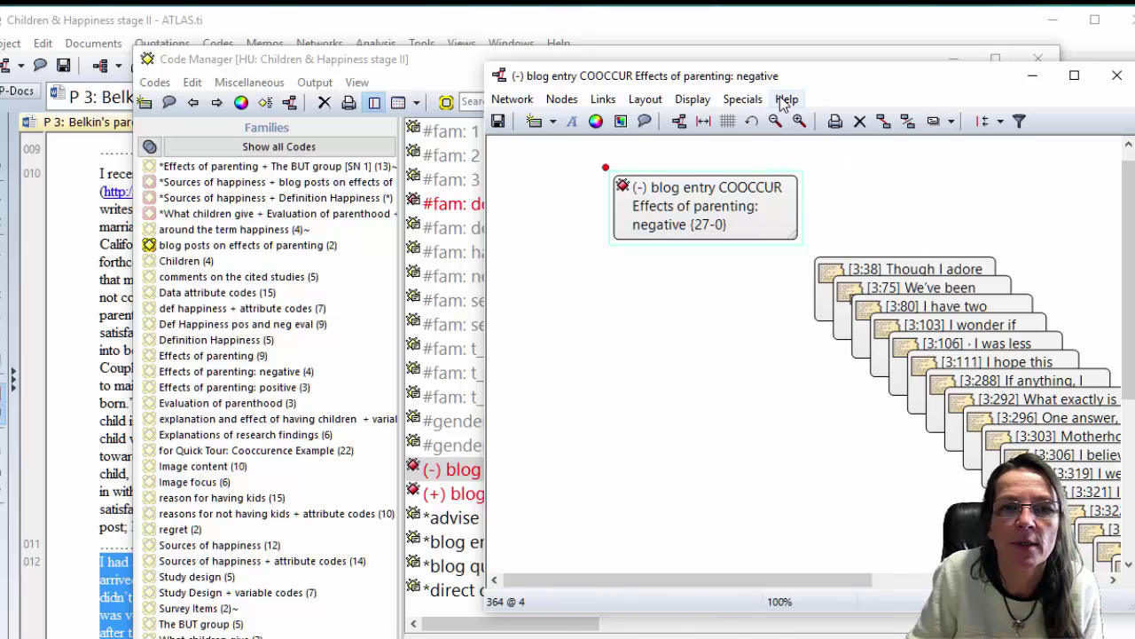
# - Move and enlarge the super code's network window to show more of the imported quotations
pyautogui.moveTo(603, 76); pyautogui.dragTo(305, 74)
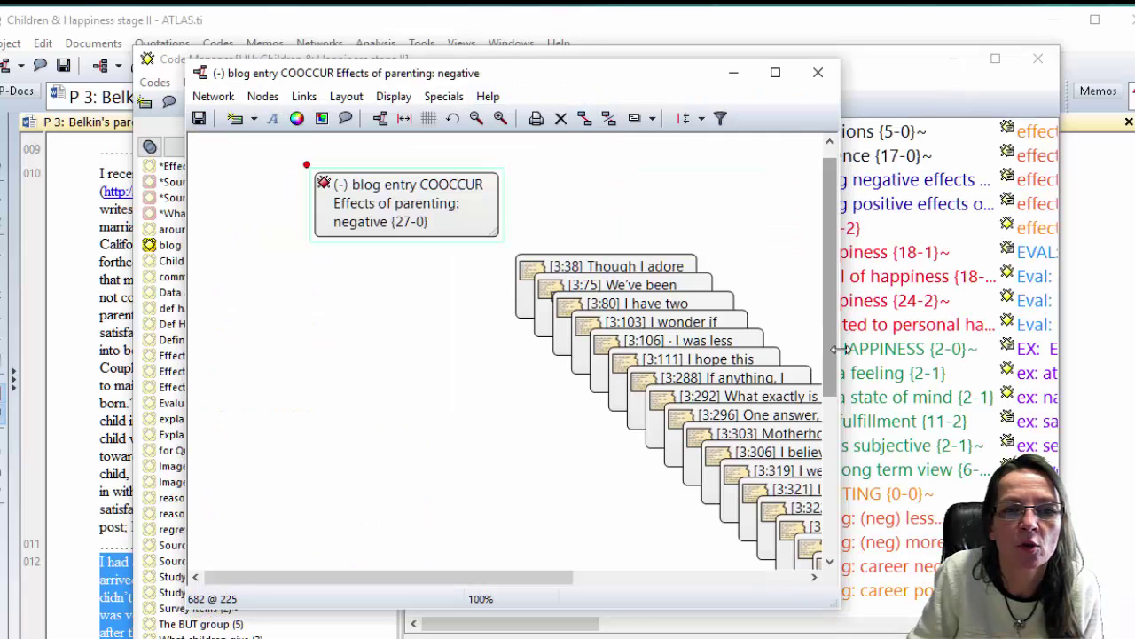
pyautogui.moveTo(840, 348); pyautogui.dragTo(1116, 349)
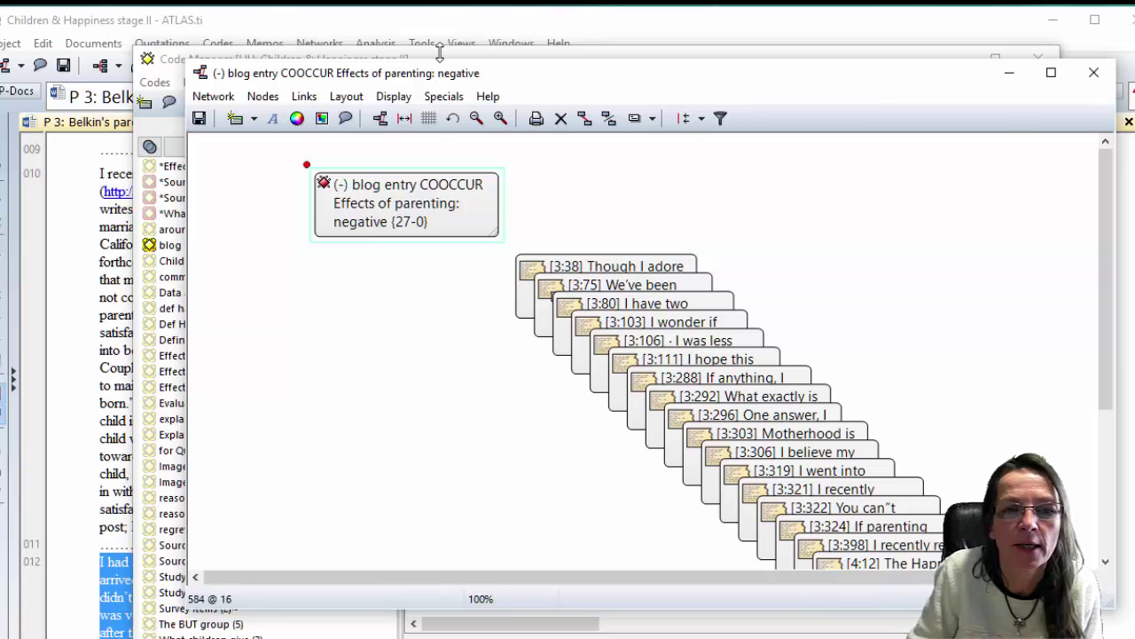
pyautogui.moveTo(684, 611); pyautogui.dragTo(684, 638)
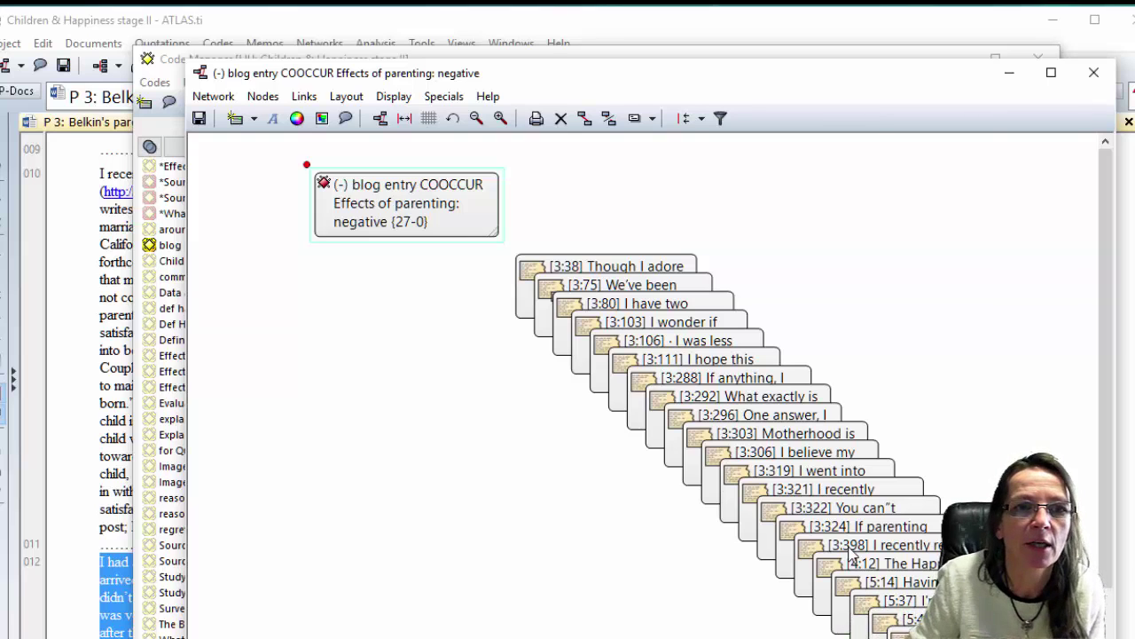
# - Close the super code's network view and the Code Manager
pyautogui.click(1100, 76)
pyautogui.click(780, 341)
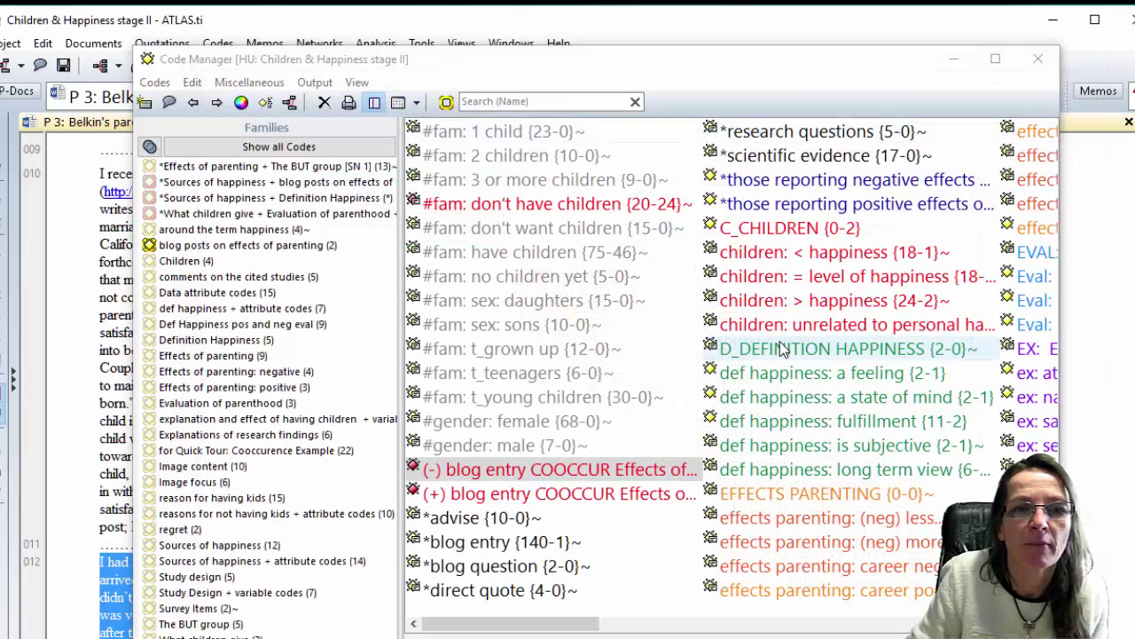
pyautogui.click(1038, 59)
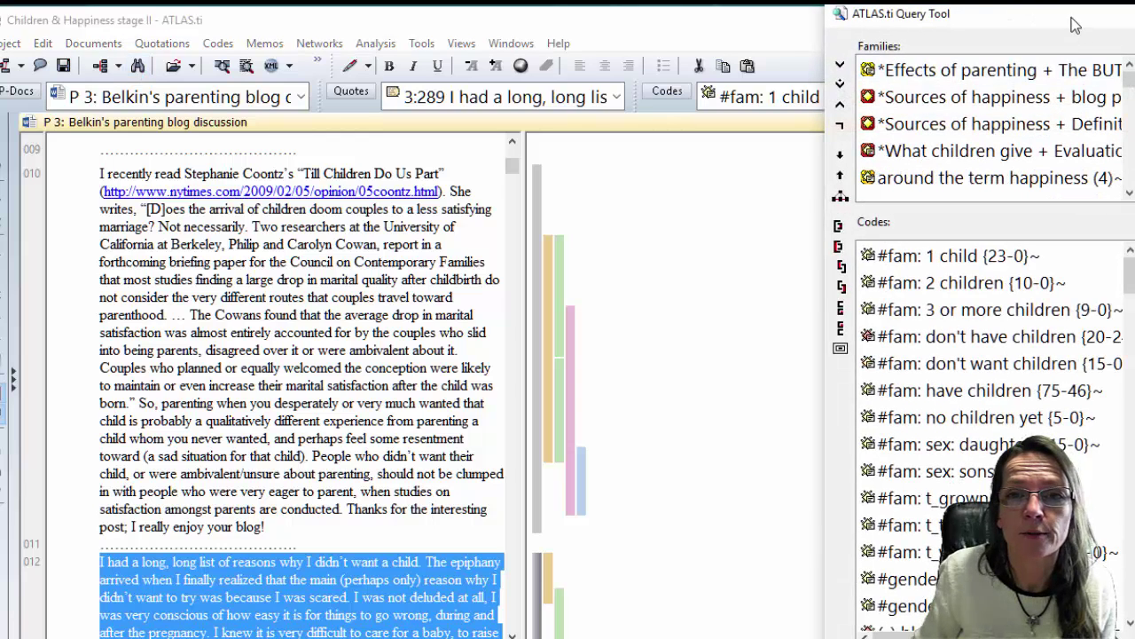
# - Reposition and resize the Query Tool window so that all its panes fit on screen
pyautogui.moveTo(1073, 18); pyautogui.dragTo(468, 52)
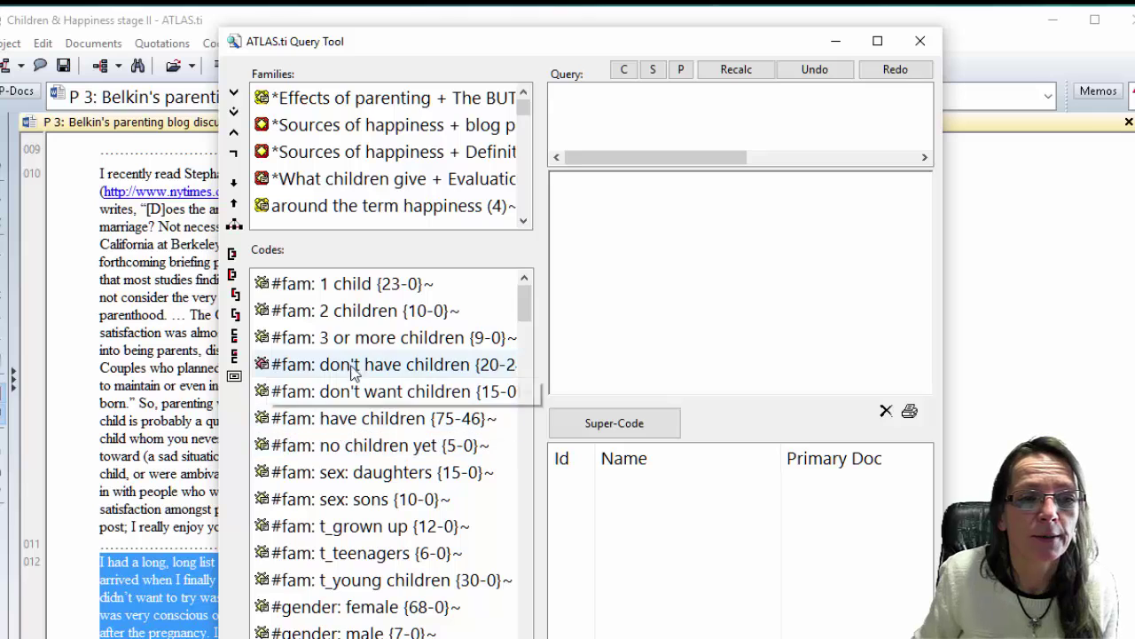
pyautogui.scroll(-4, 408, 479)
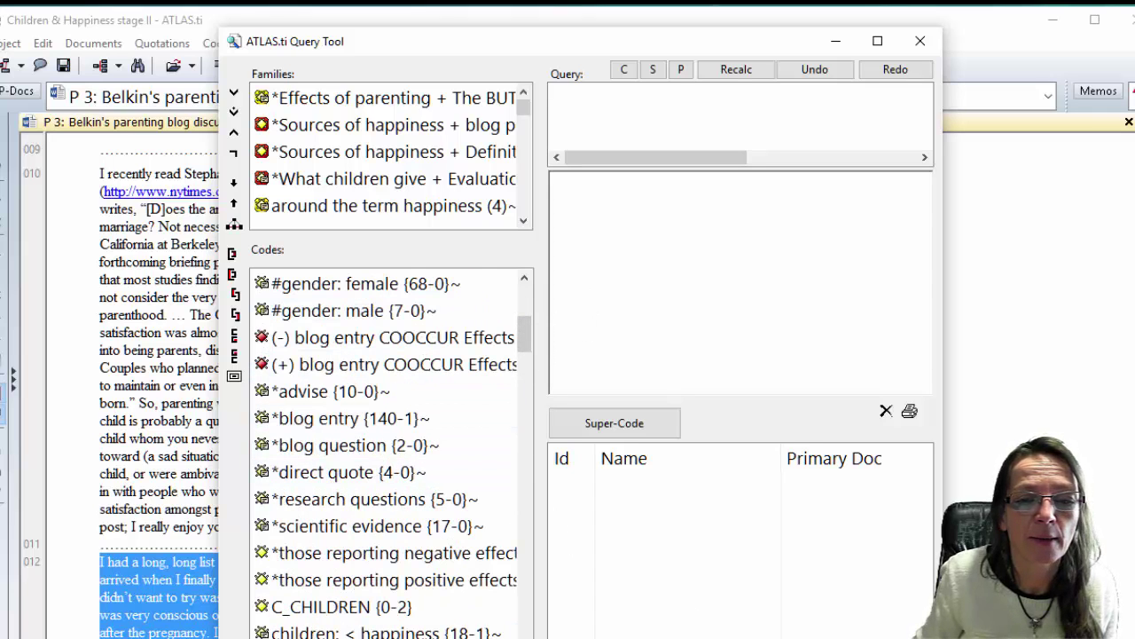
pyautogui.moveTo(942, 637); pyautogui.dragTo(992, 545)
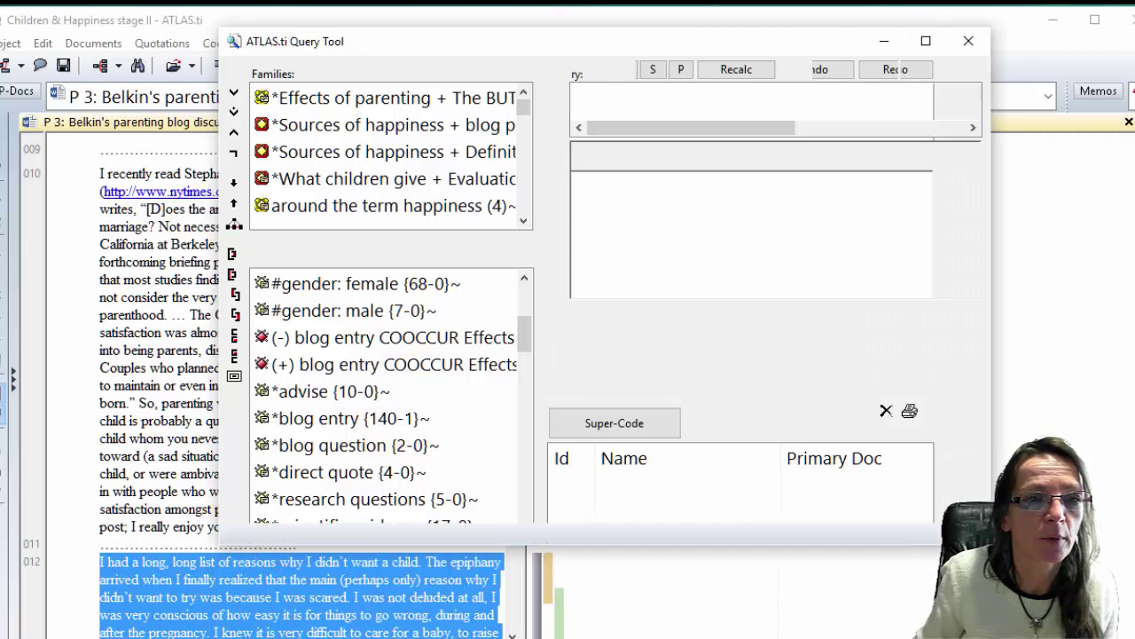
pyautogui.moveTo(443, 41); pyautogui.dragTo(422, 79)
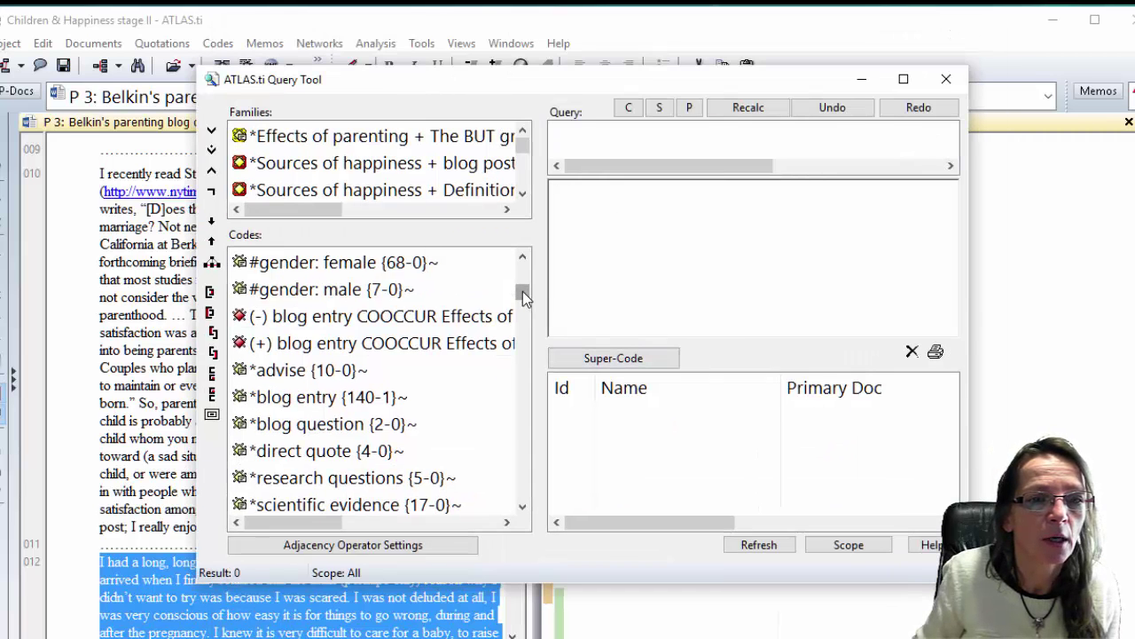
# - Find the code beginning "study design: asking the wrong" in the Query Tool's code list and add it to the query
pyautogui.moveTo(523, 291); pyautogui.dragTo(515, 415)
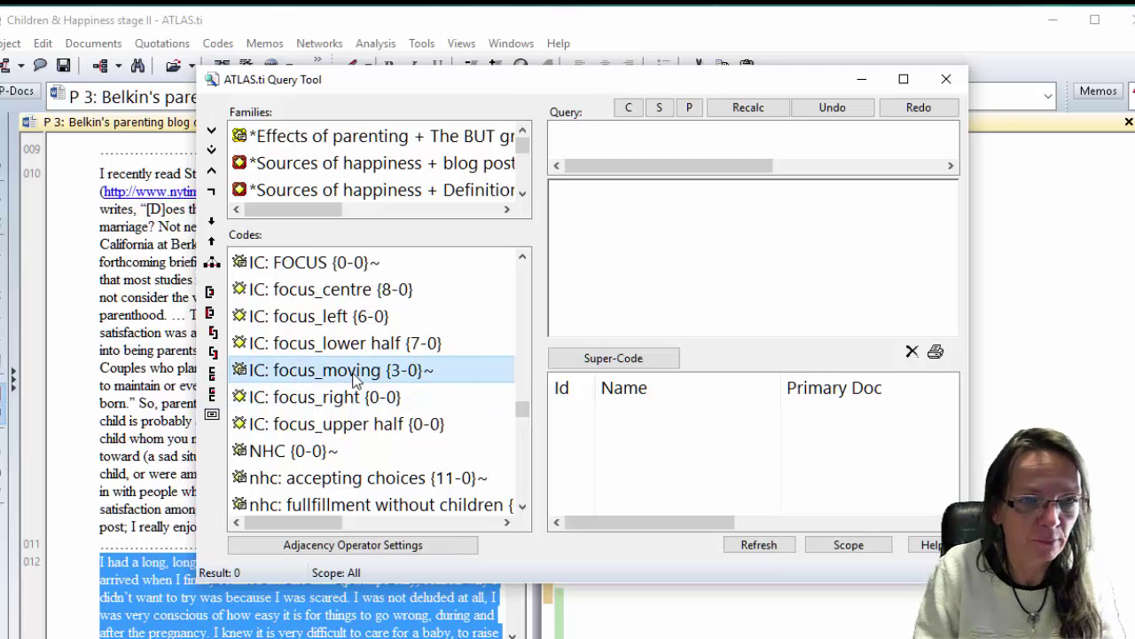
pyautogui.scroll(-5, 355, 377)
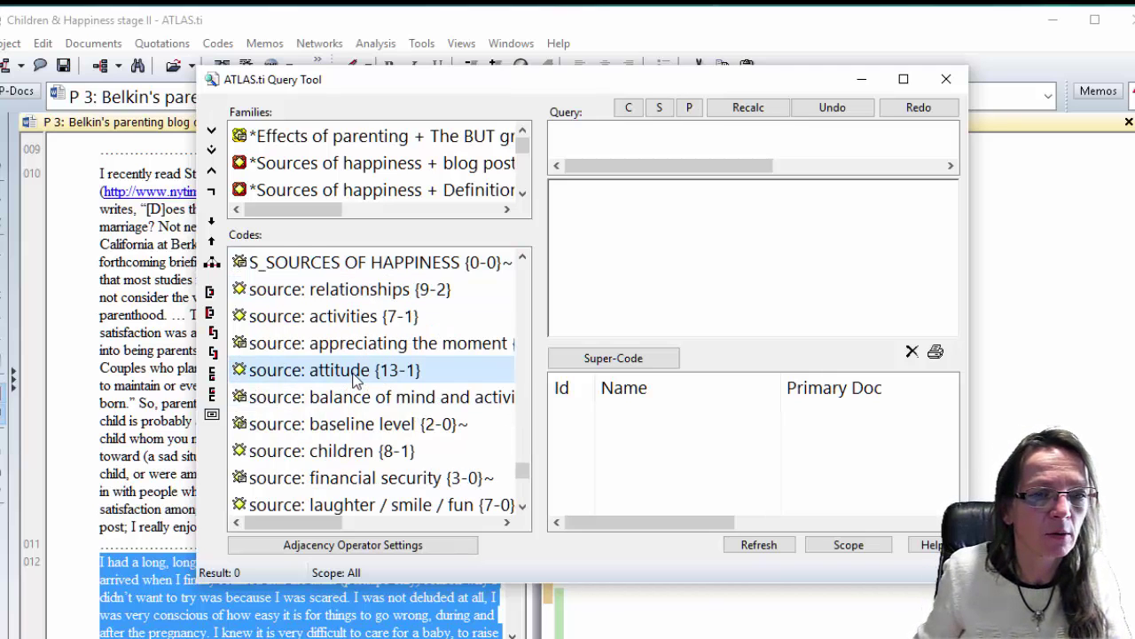
pyautogui.scroll(-2, 355, 377)
pyautogui.scroll(1, 355, 377)
pyautogui.scroll(1, 355, 377)
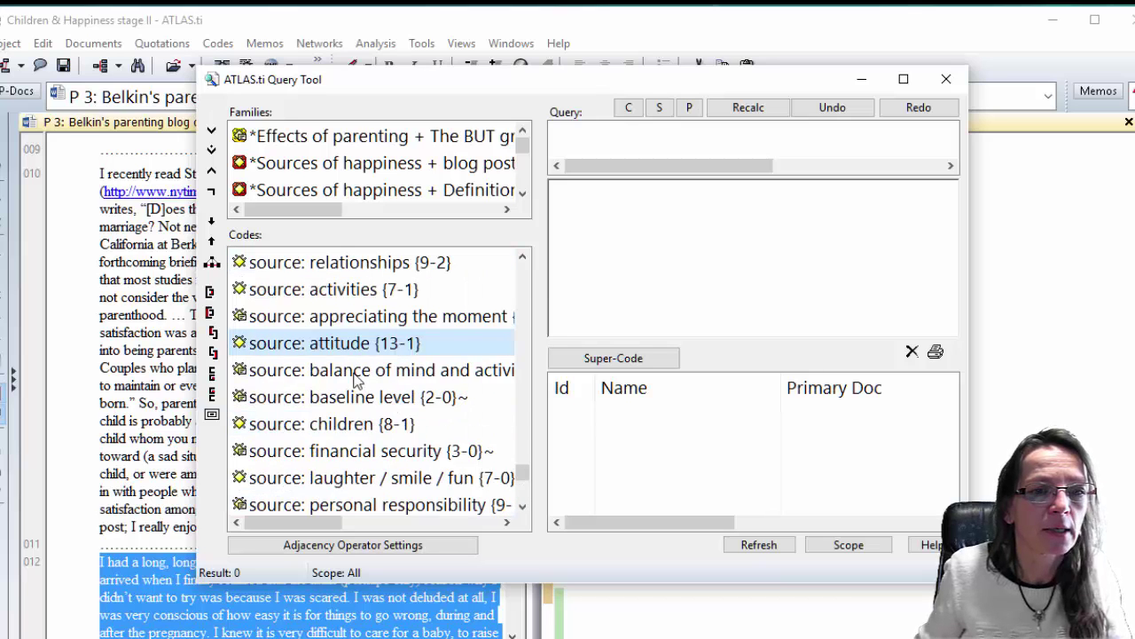
pyautogui.scroll(-4, 354, 377)
pyautogui.doubleClick(357, 377)
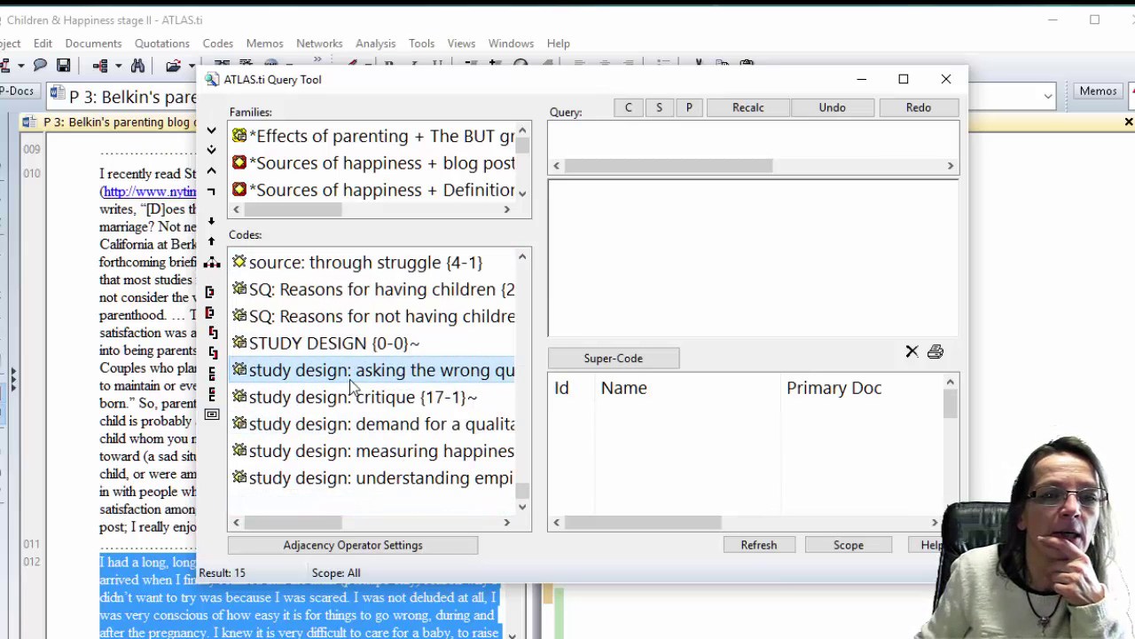
# - Add the code "study design: critique" to the query and combine it with "study design: asking the wrong question" using the OR operator
pyautogui.doubleClick(358, 401)
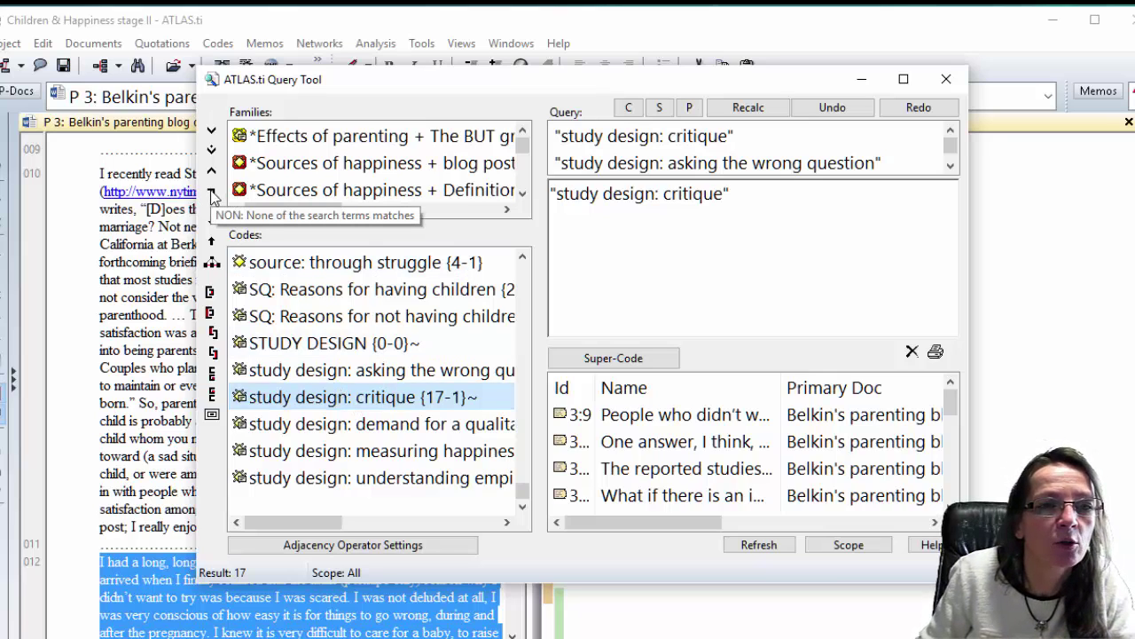
pyautogui.click(212, 135)
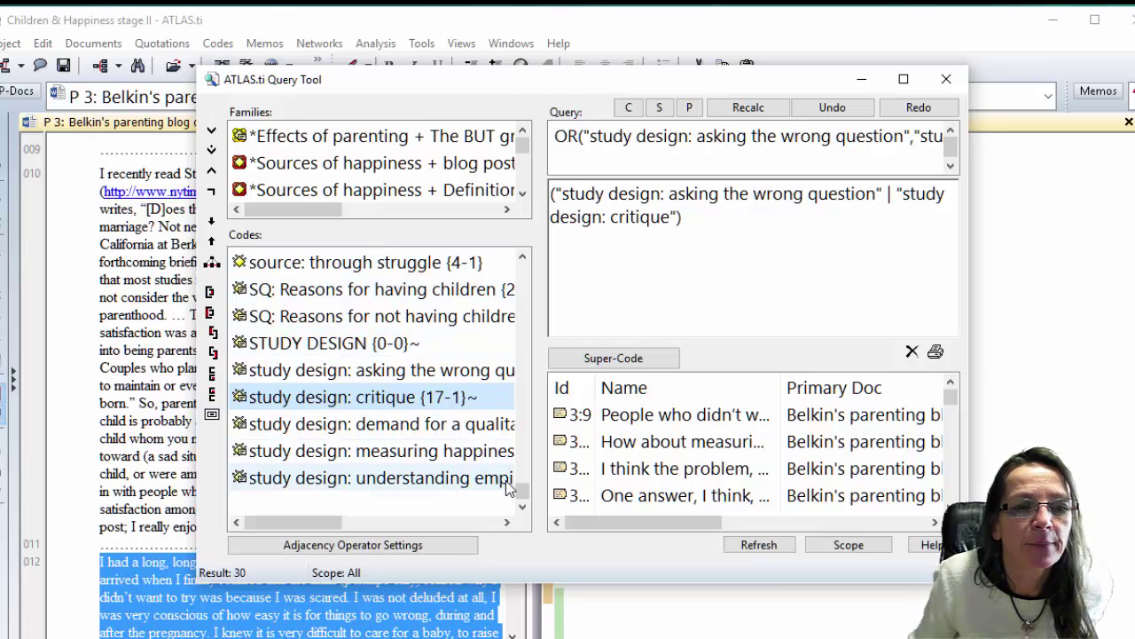
# - Find the code "*blog entry" in the code list and add it to the query
pyautogui.scroll(15, 484, 311)
pyautogui.scroll(-3, 497, 279)
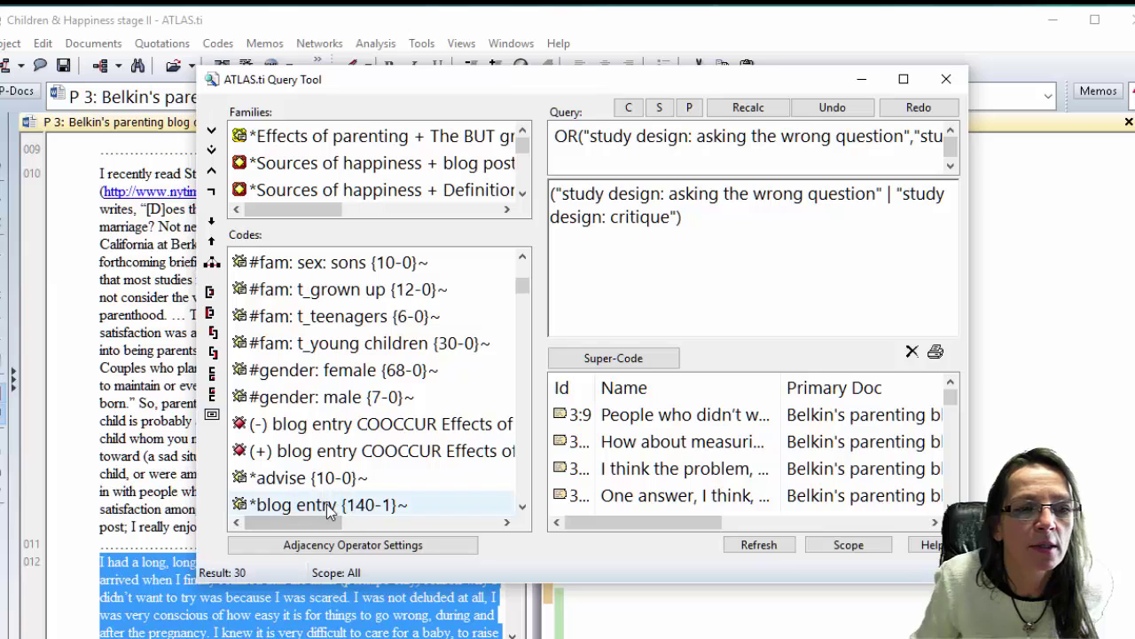
pyautogui.doubleClick(337, 505)
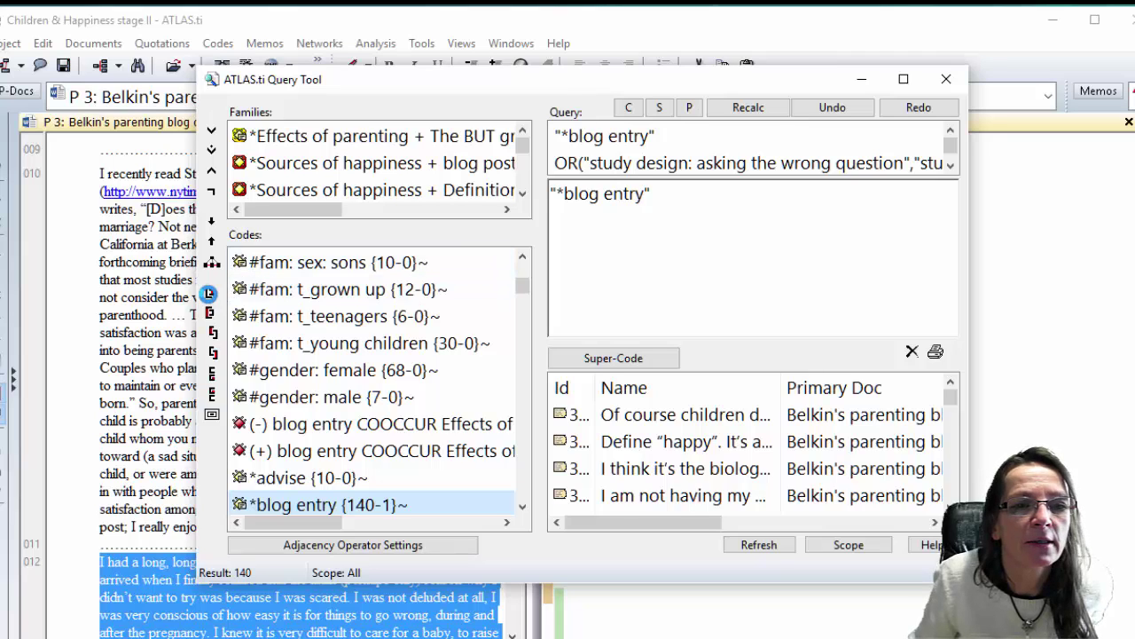
# - Try the WITHIN operator on the combined study design codes and "*blog entry", recalculate the query, and undo the operator
pyautogui.click(211, 291)
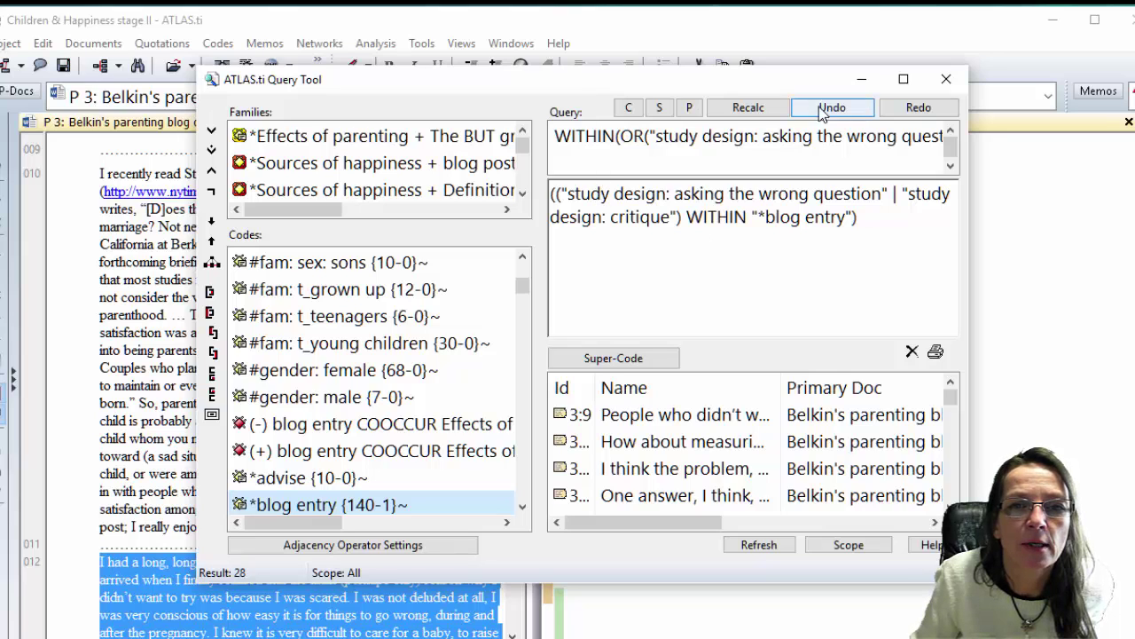
pyautogui.click(748, 107)
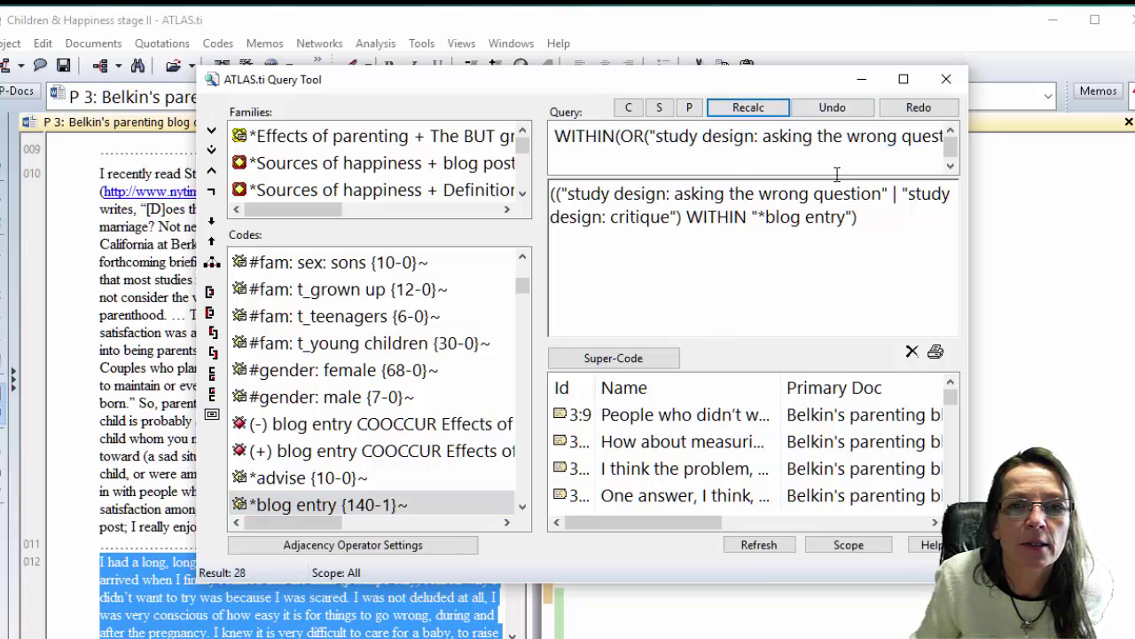
pyautogui.click(843, 111)
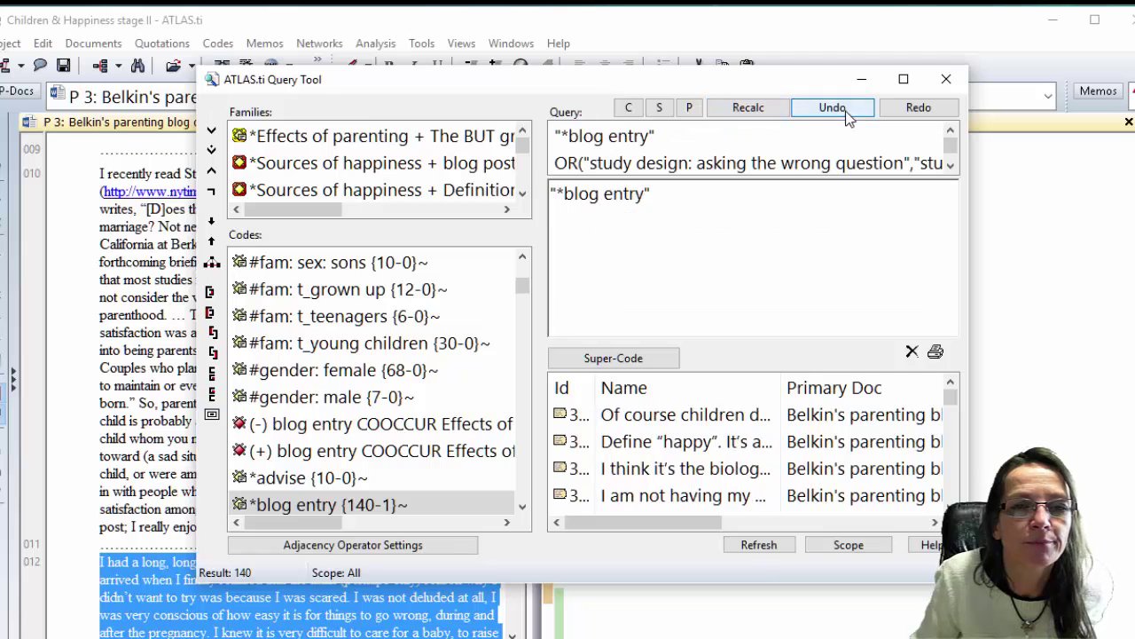
# - Swap the two query terms and apply the ENCLOSES operator so that "*blog entry" encloses the combined study design codes
pyautogui.click(659, 107)
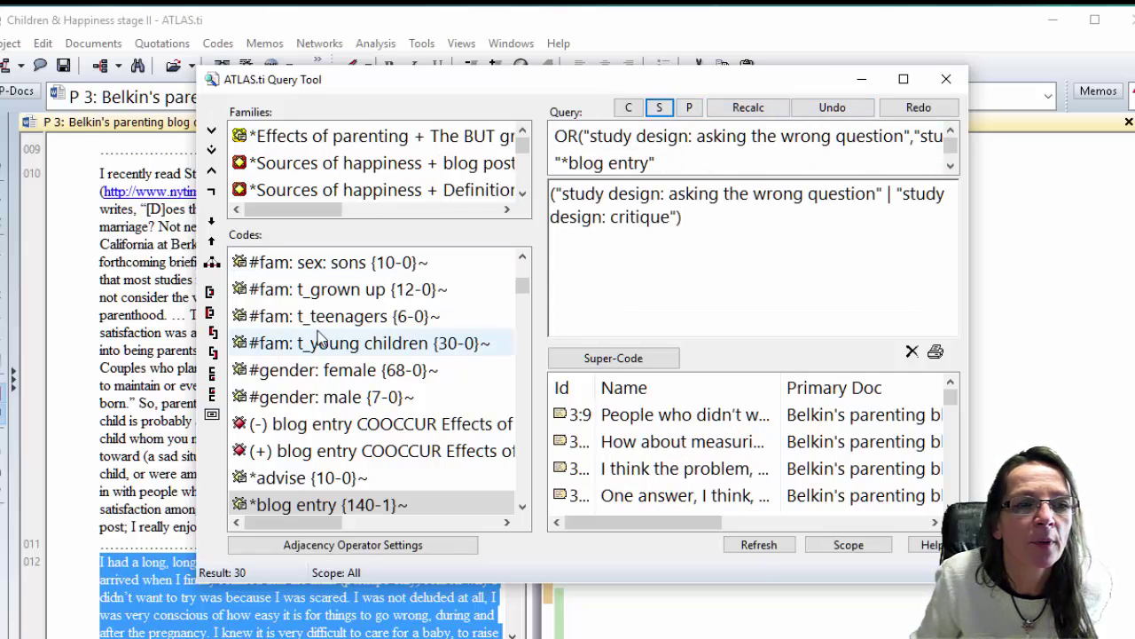
pyautogui.click(212, 331)
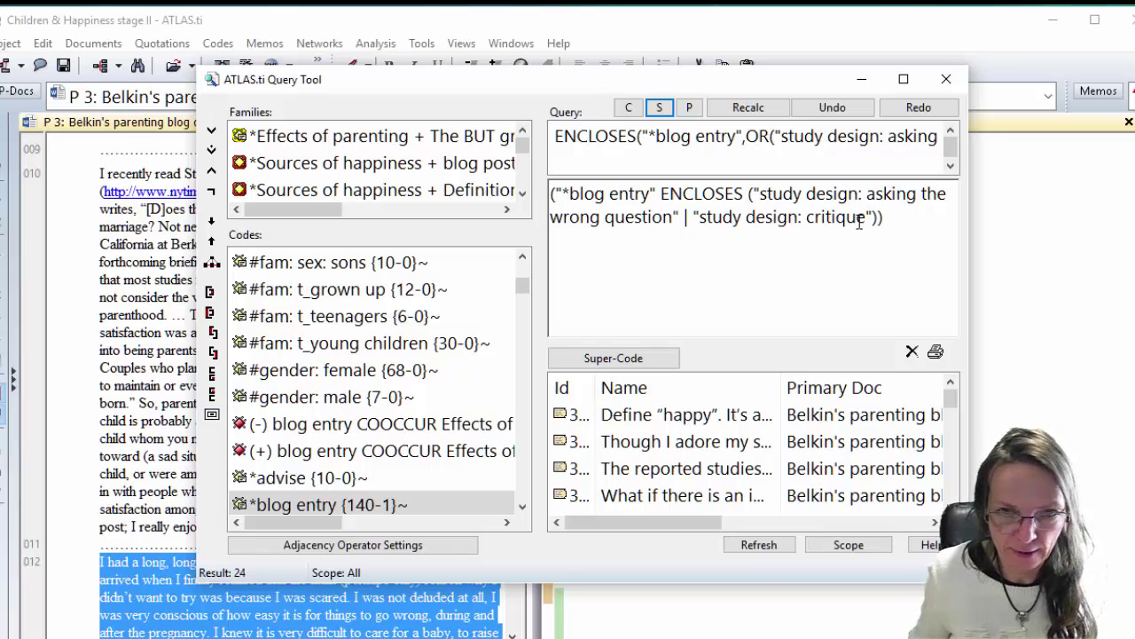
# - Add the code "children: > happiness" to the query and link it to the enclosing blog entries with the COOCCUR operator
pyautogui.moveTo(522, 284); pyautogui.dragTo(524, 306)
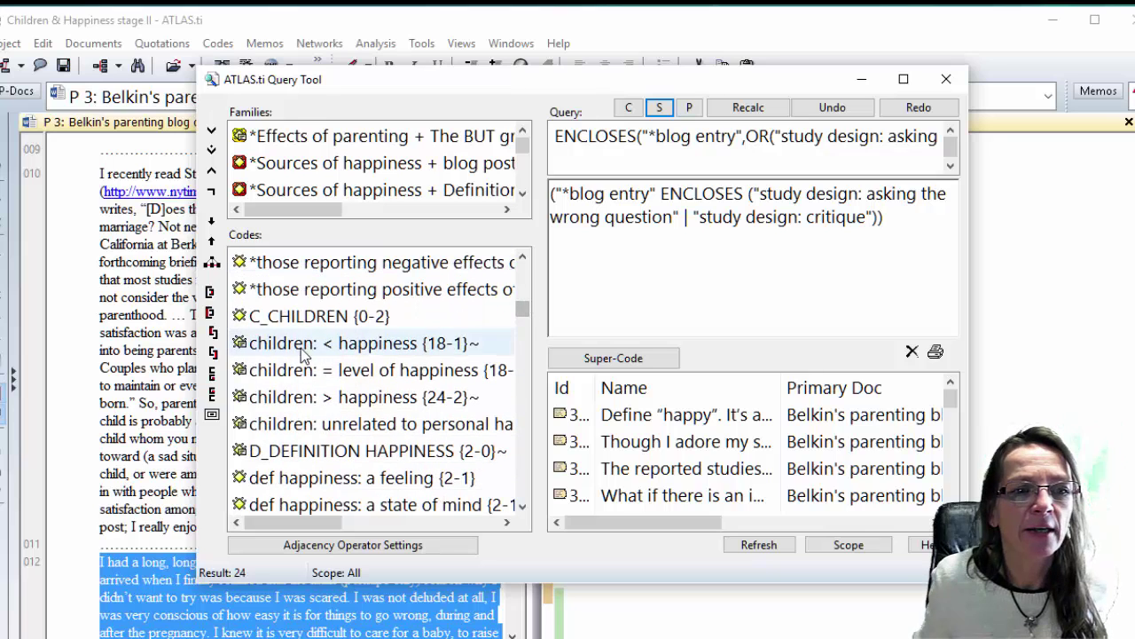
pyautogui.doubleClick(368, 401)
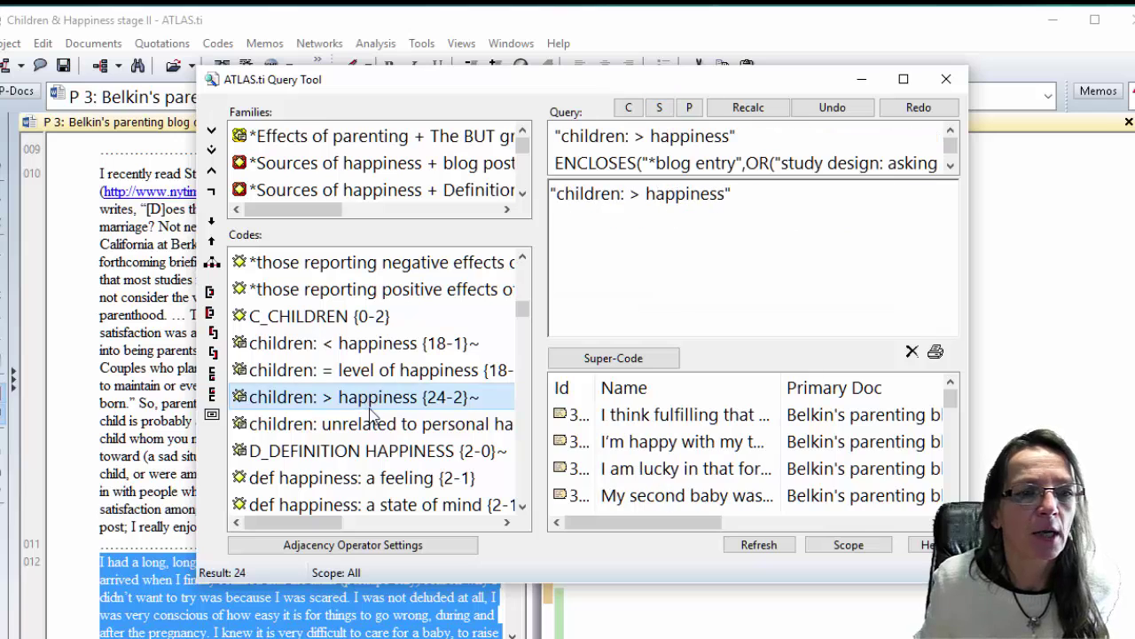
pyautogui.click(213, 418)
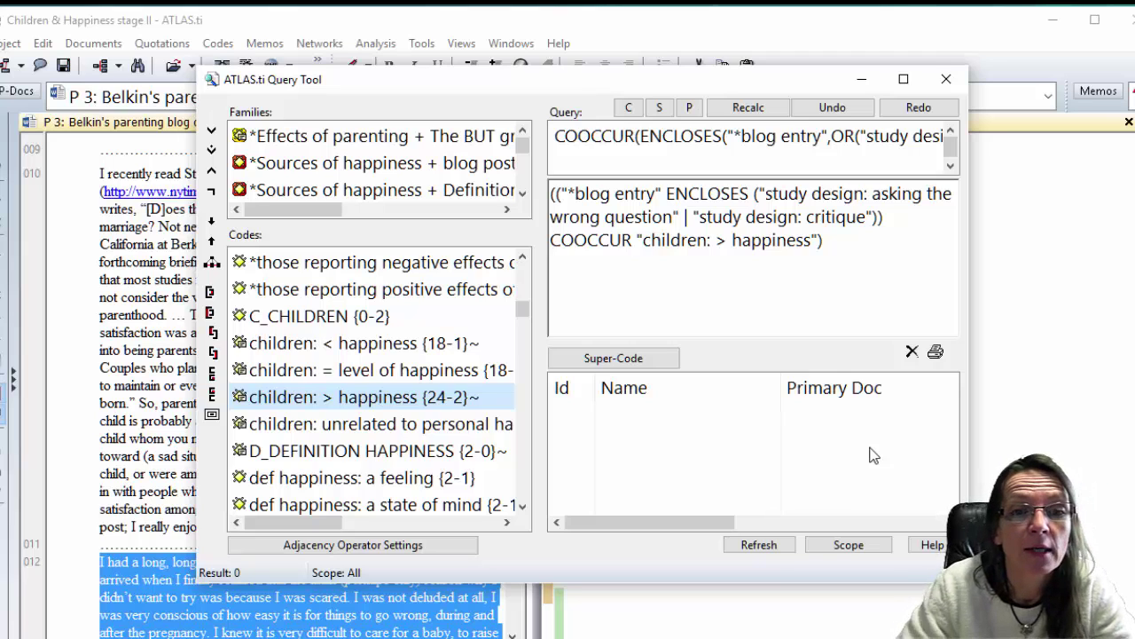
# - Save the query as a super code named "*attitude of those blog writers who critque study design"
pyautogui.click(626, 358)
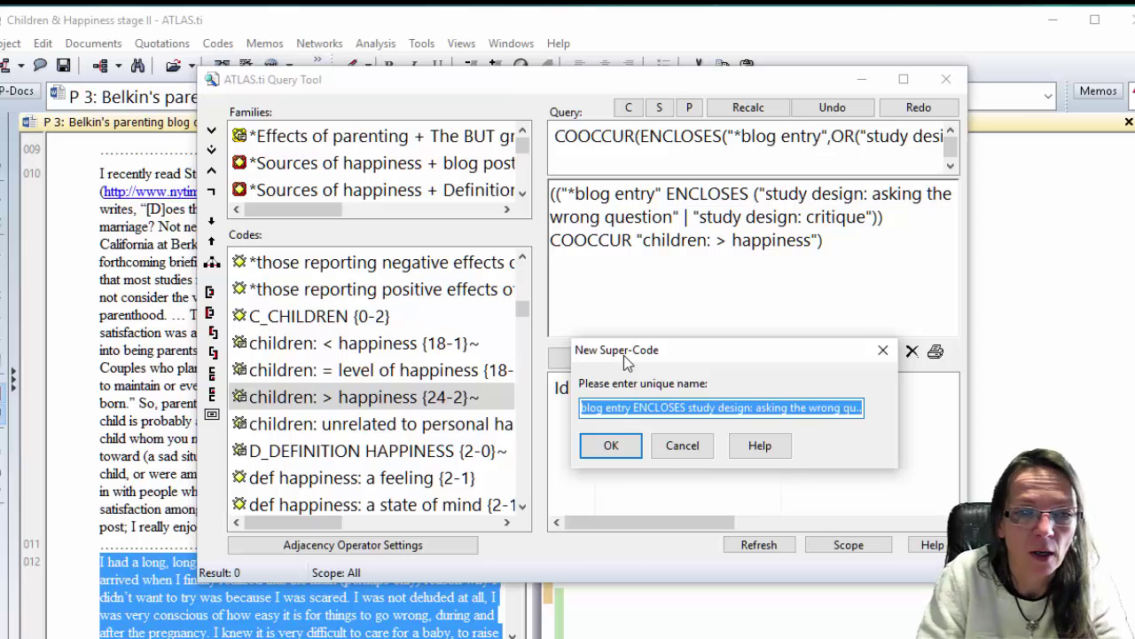
pyautogui.click(645, 407)
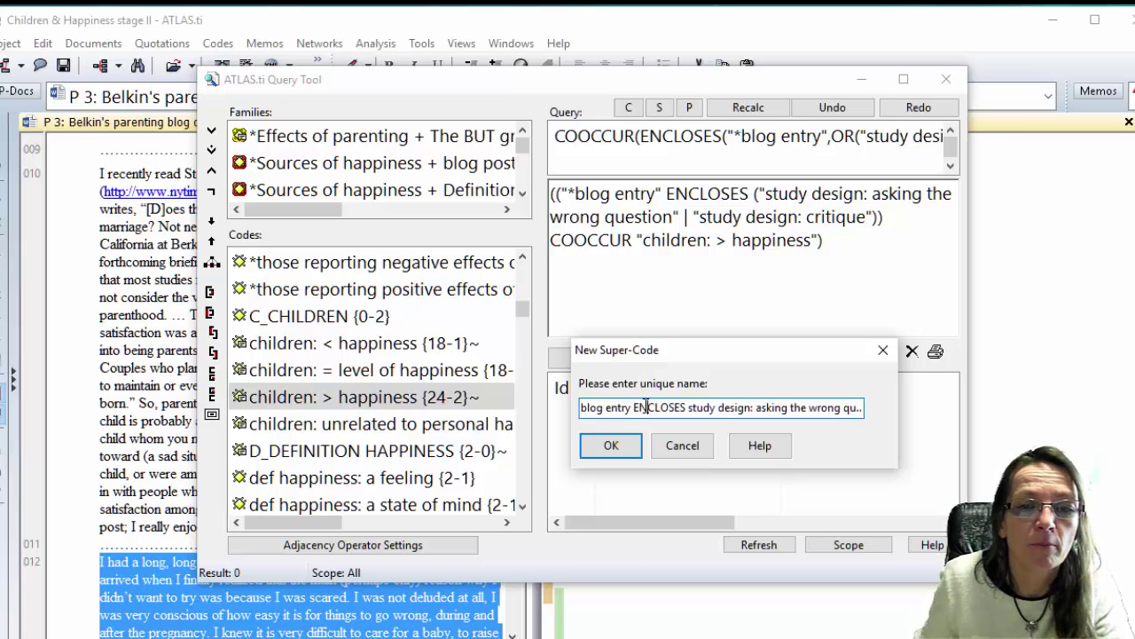
pyautogui.moveTo(585, 406); pyautogui.dragTo(846, 404)
pyautogui.write('**')
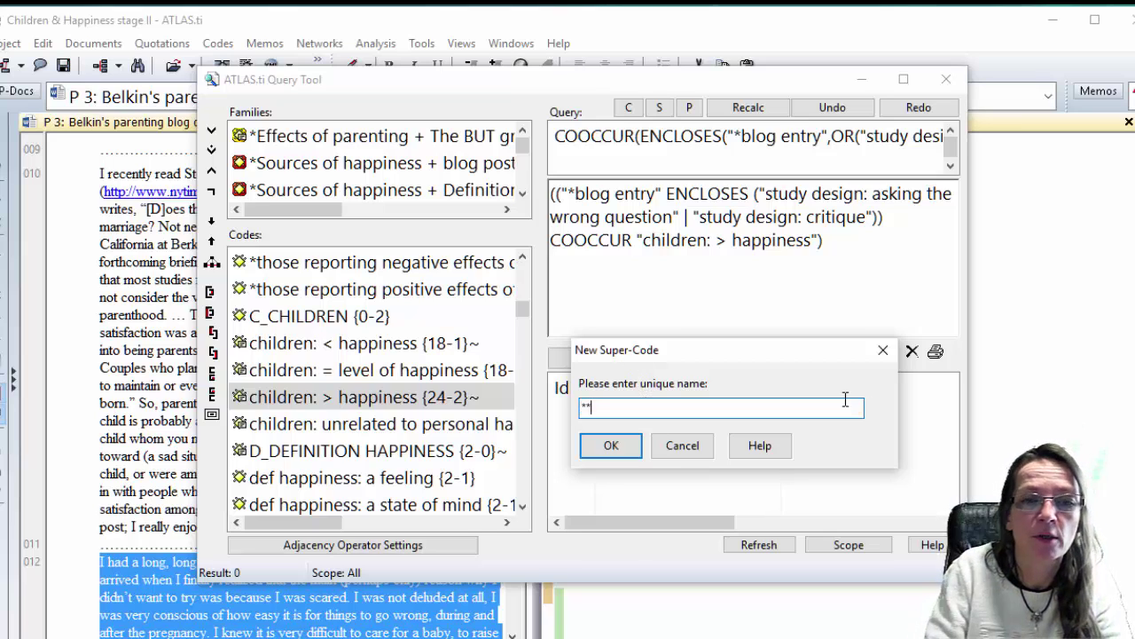
pyautogui.press('BackSpace')
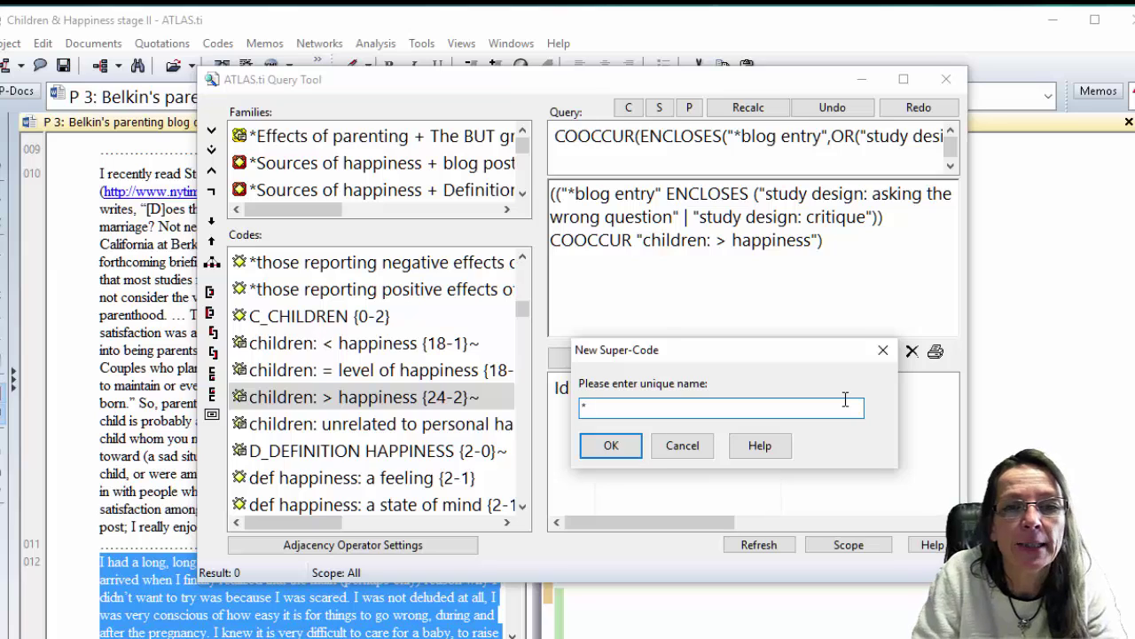
pyautogui.write('attitude')
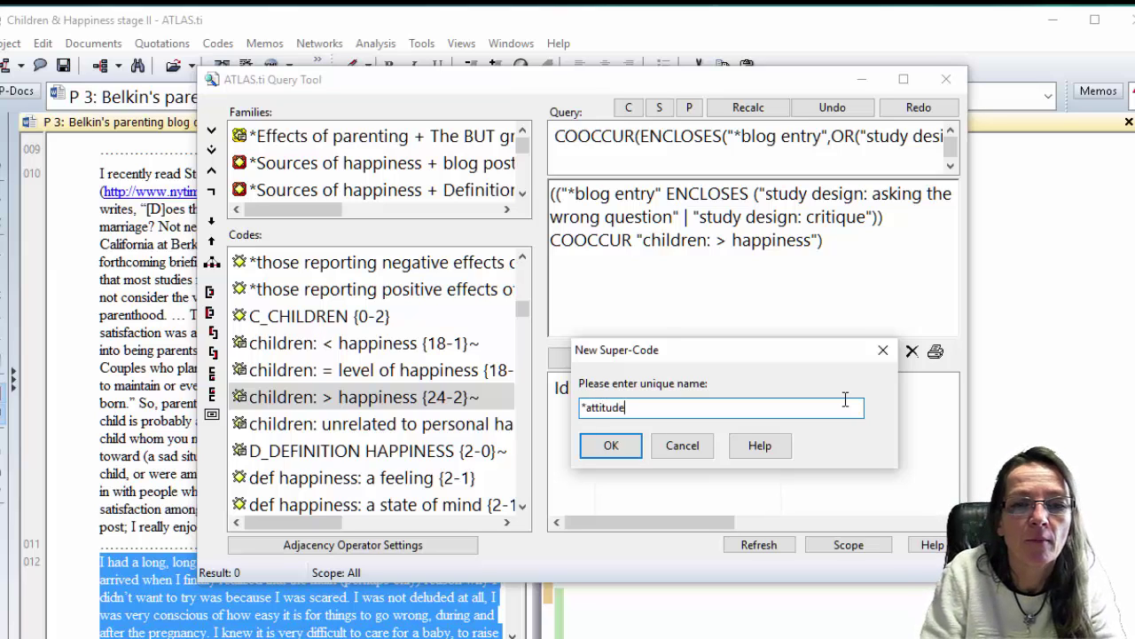
pyautogui.write(' of those wo')
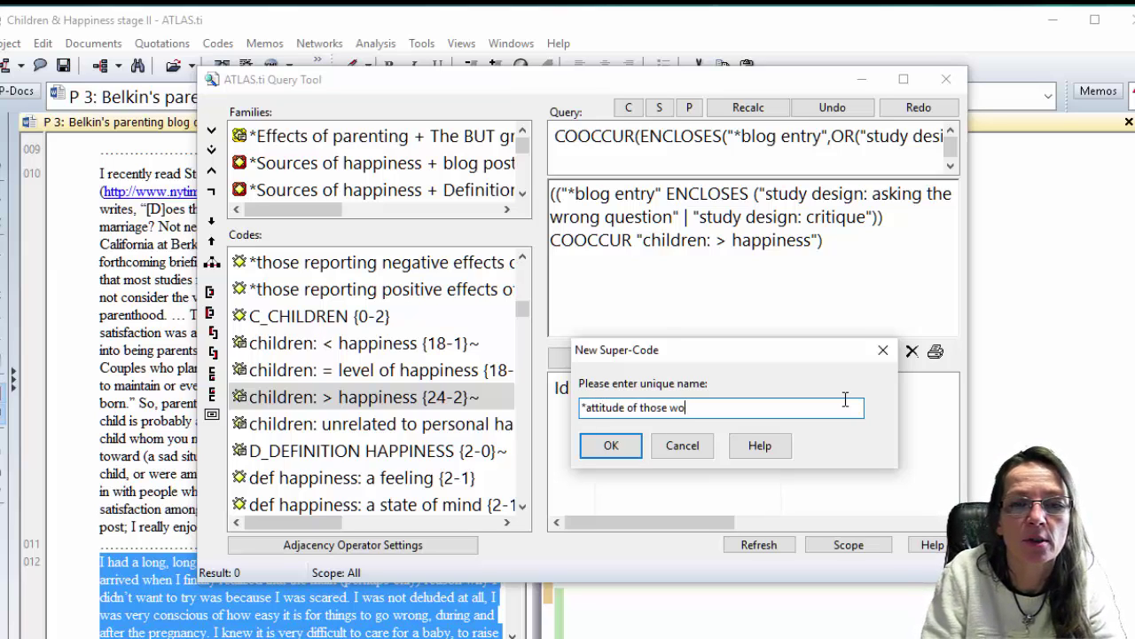
pyautogui.press('BackSpace')
pyautogui.press('BackSpace')
pyautogui.write('blog w')
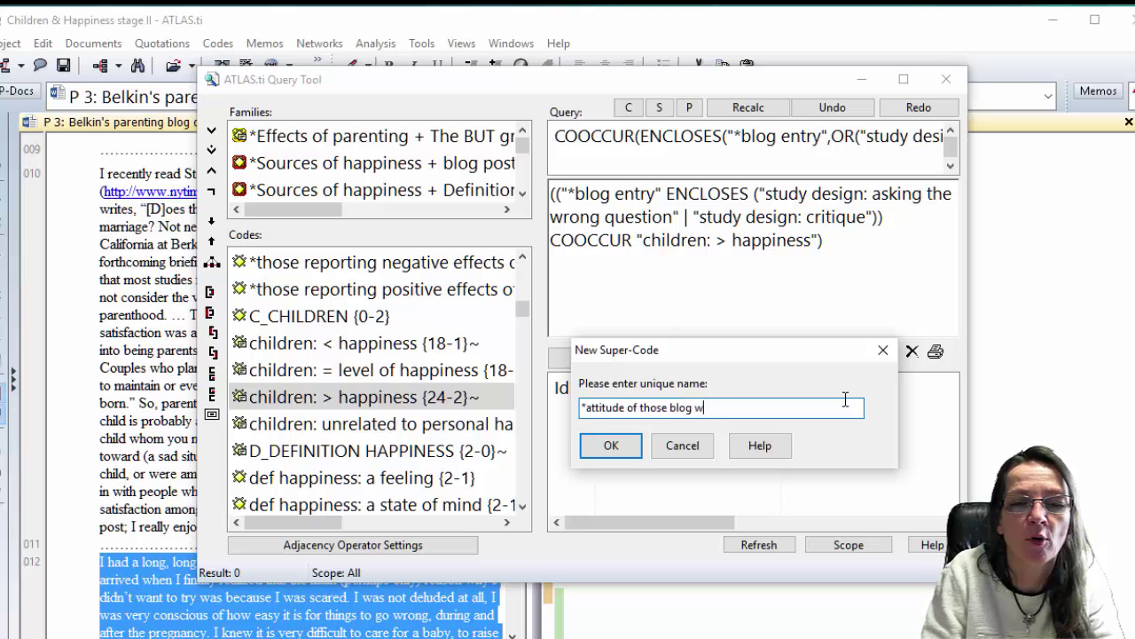
pyautogui.write('riters who ')
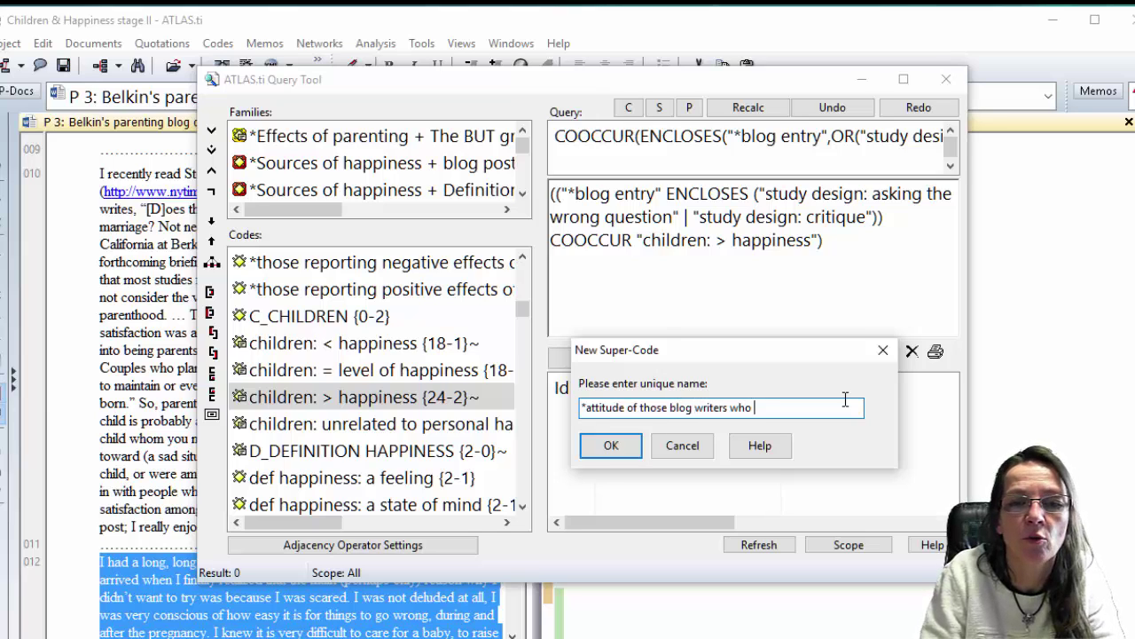
pyautogui.write('critque s')
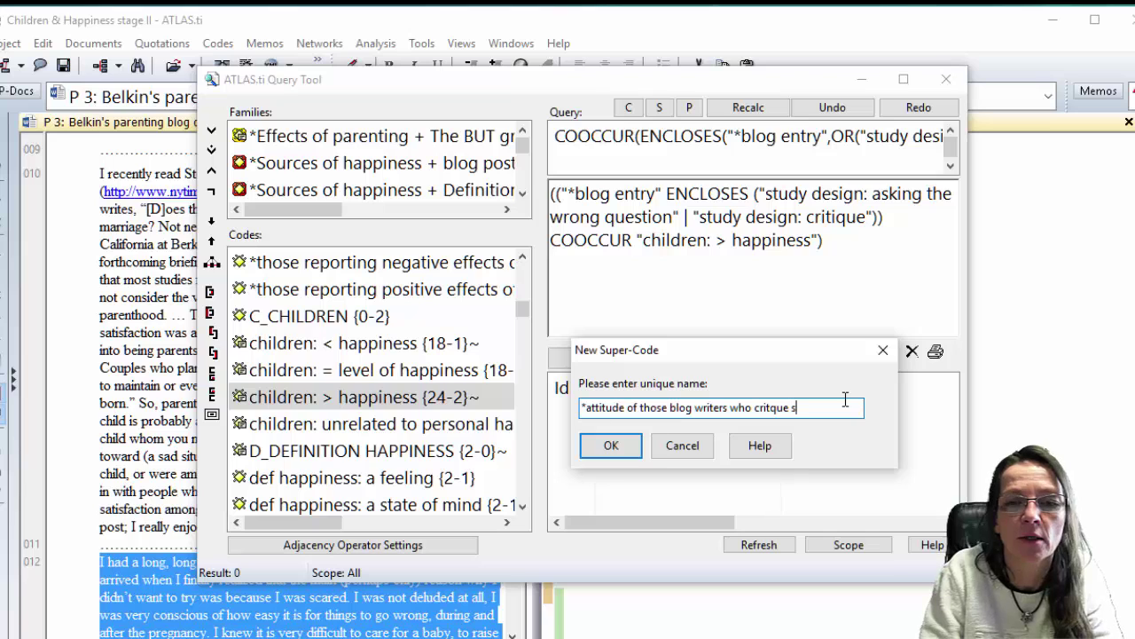
pyautogui.write('tudy design')
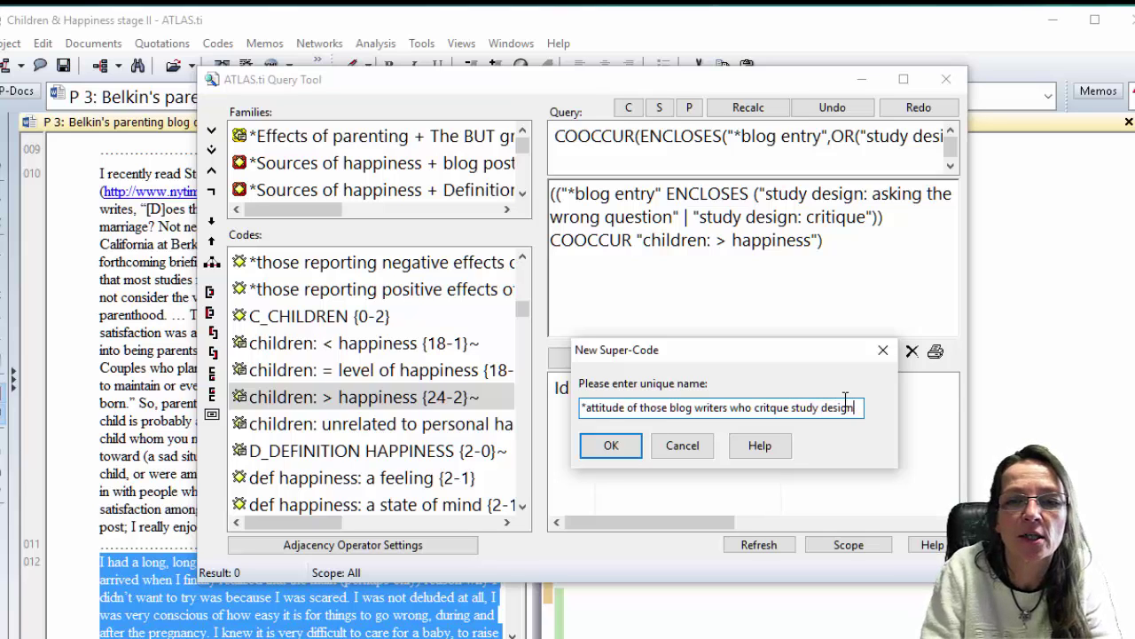
pyautogui.press('Return')
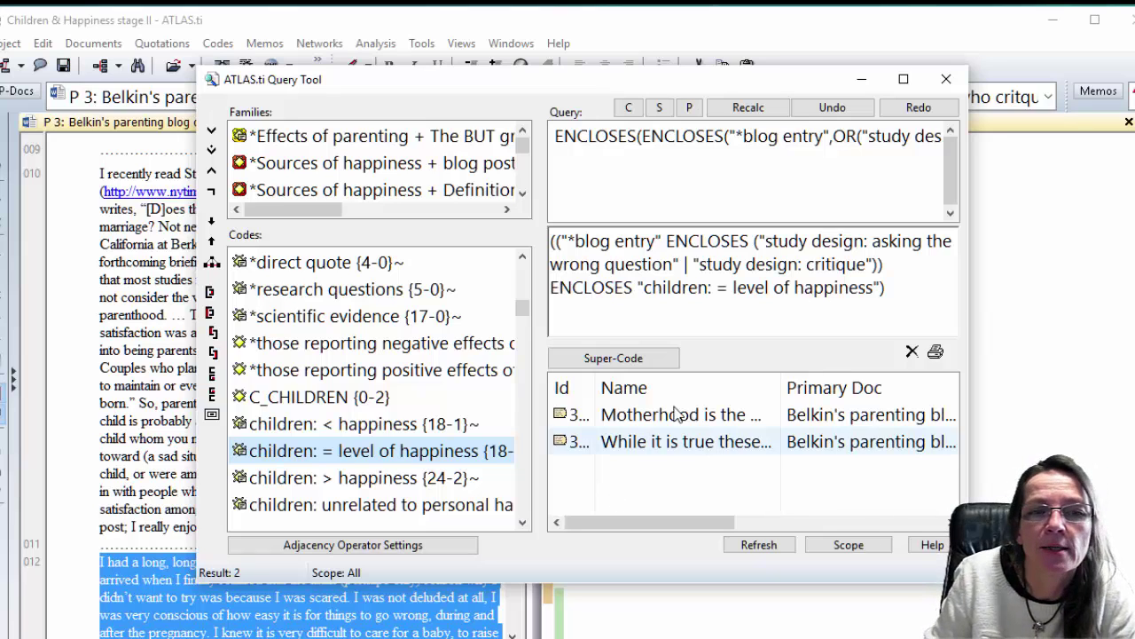
# - Create a super code from the "children: = level of happiness" query and begin its name with "attitude neutral of blog writers"
pyautogui.click(625, 359)
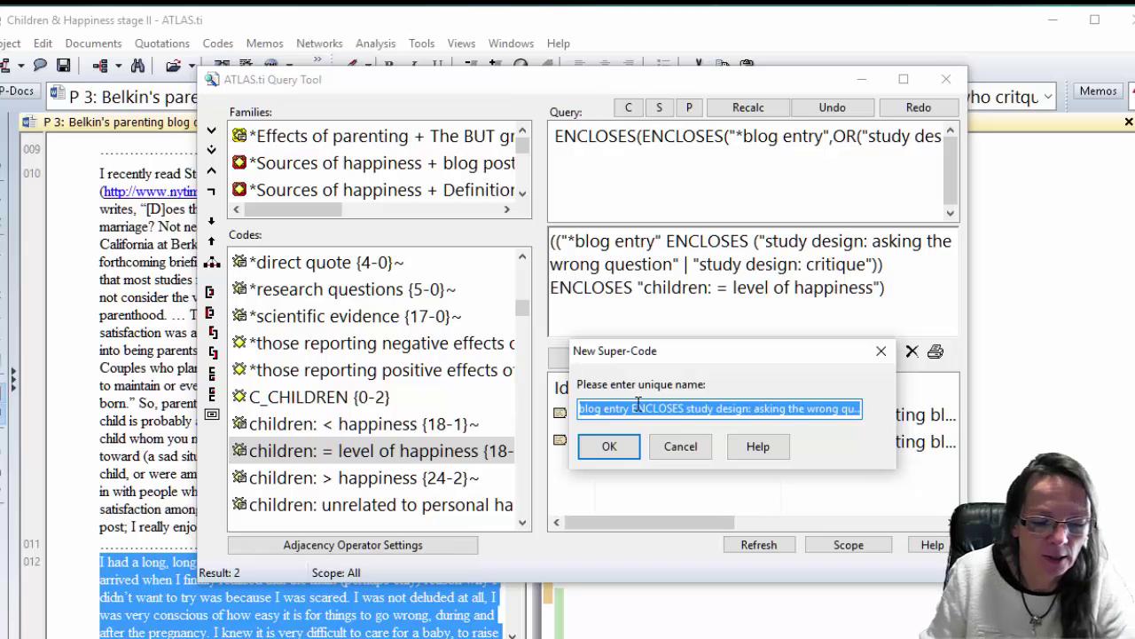
pyautogui.write('atti')
pyautogui.press('BackSpace')
pyautogui.write('t')
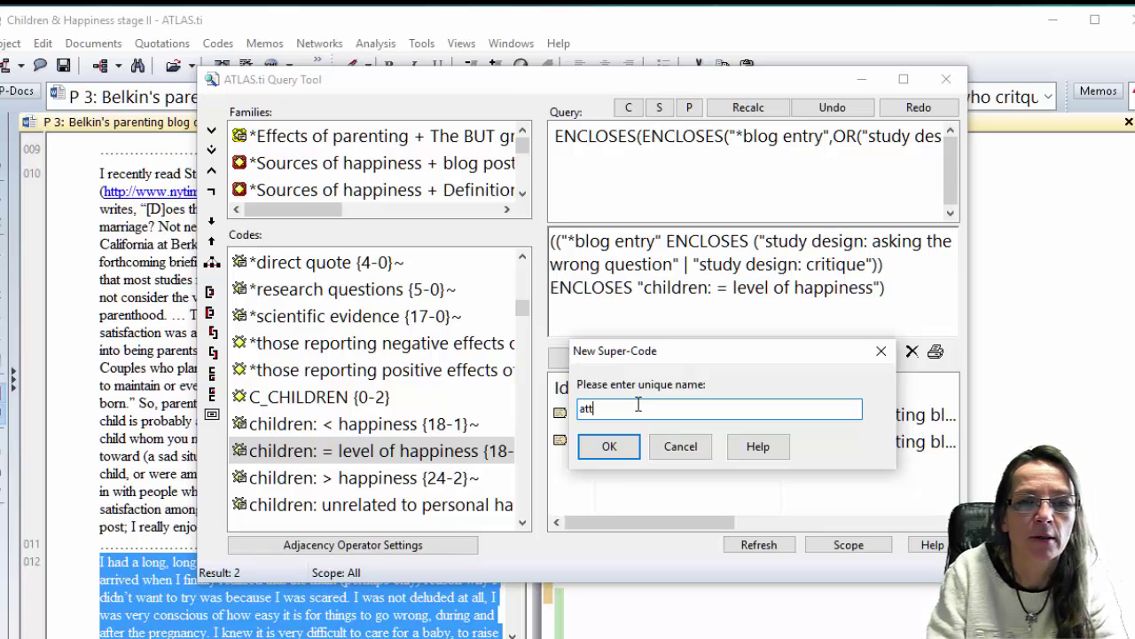
pyautogui.write('idue')
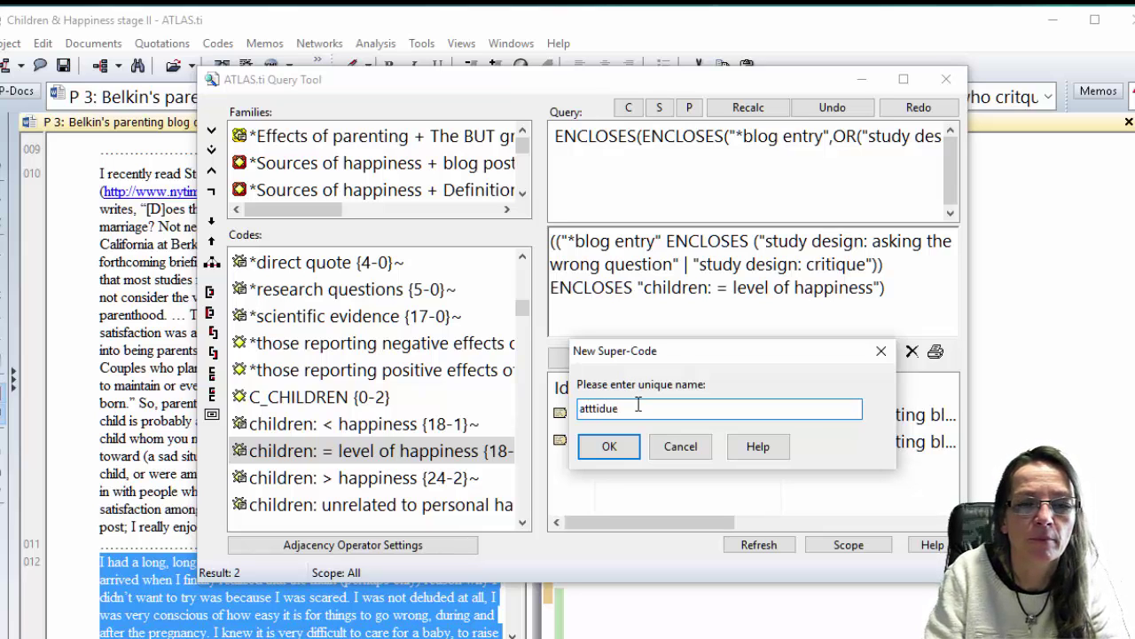
pyautogui.press('BackSpace')
pyautogui.press('BackSpace')
pyautogui.press('BackSpace')
pyautogui.press('BackSpace')
pyautogui.press('BackSpace')
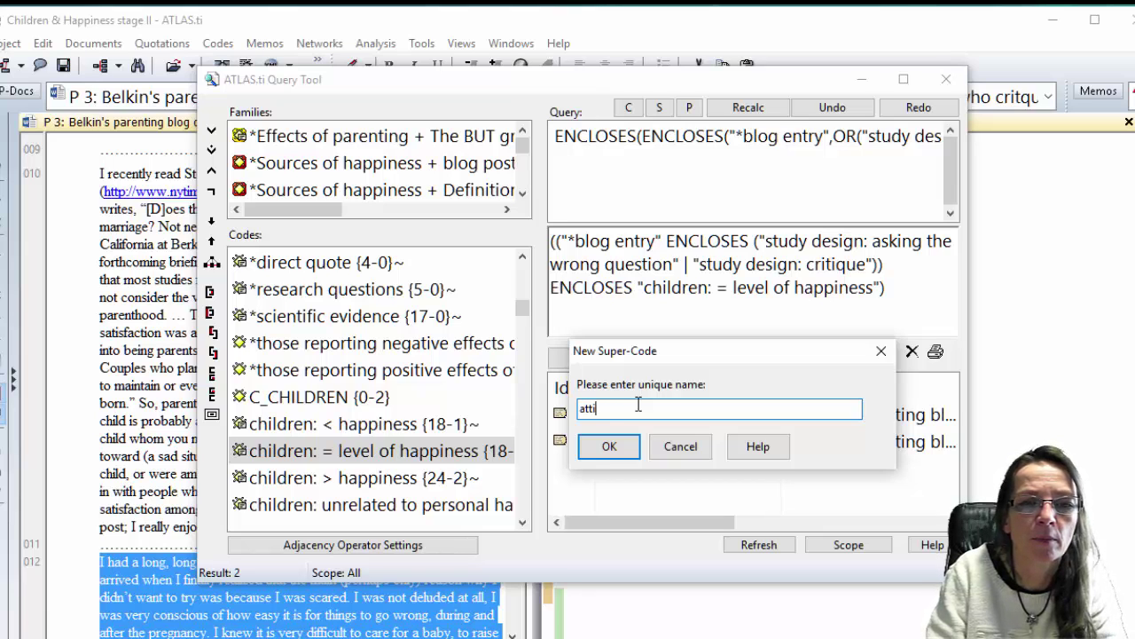
pyautogui.write('itude netur')
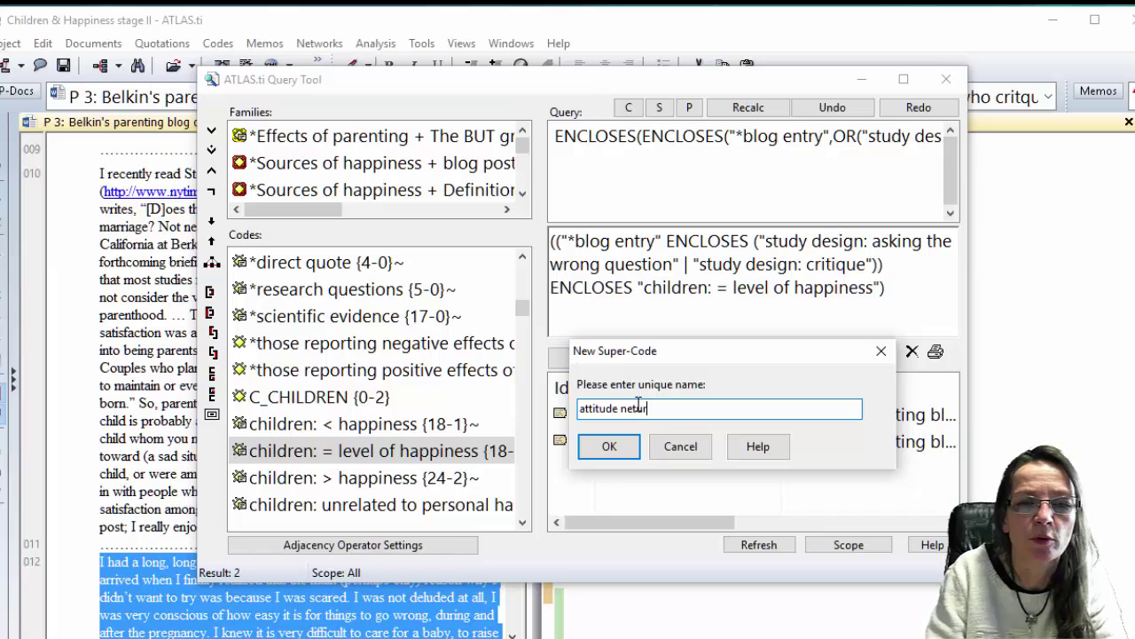
pyautogui.press('BackSpace')
pyautogui.press('BackSpace')
pyautogui.press('BackSpace')
pyautogui.write('utral of')
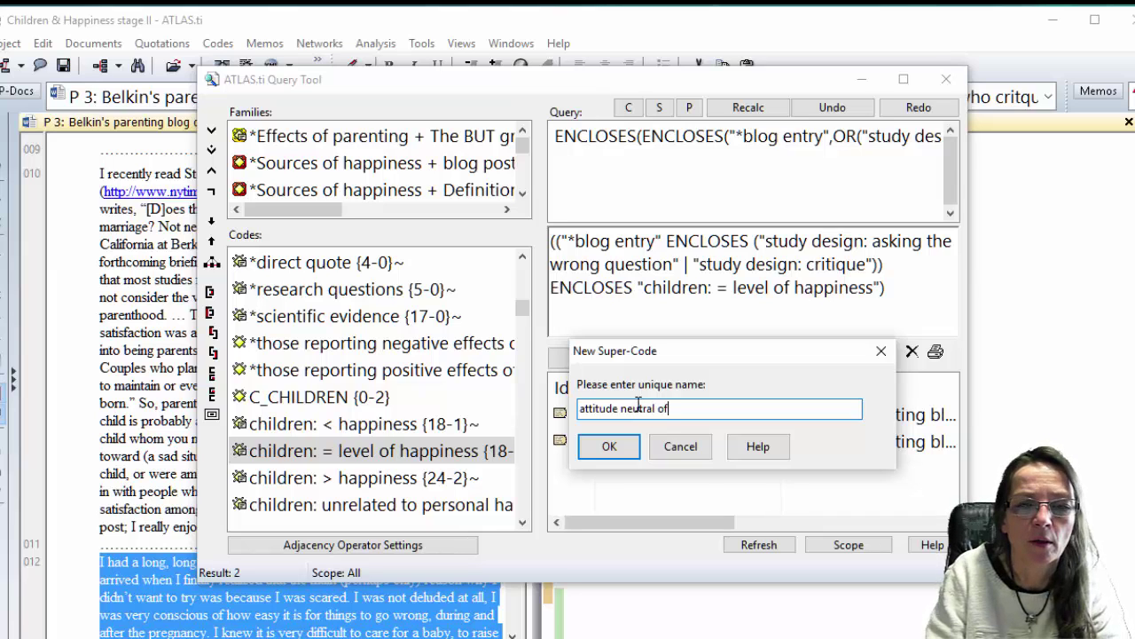
pyautogui.write(' blog writ')
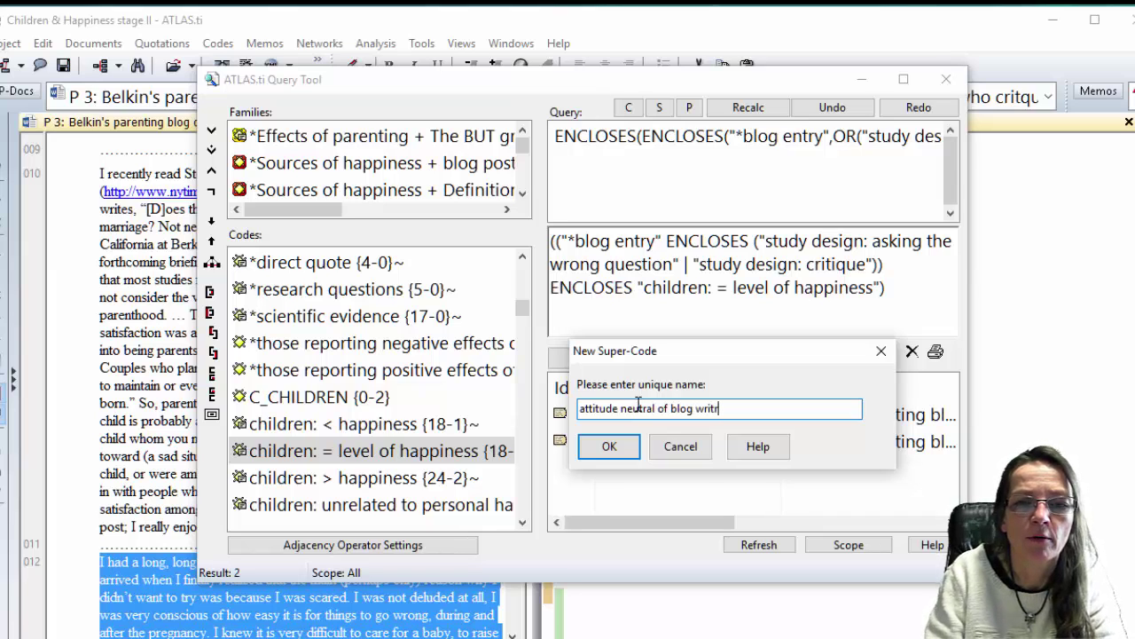
pyautogui.press('BackSpace')
pyautogui.write('ter')
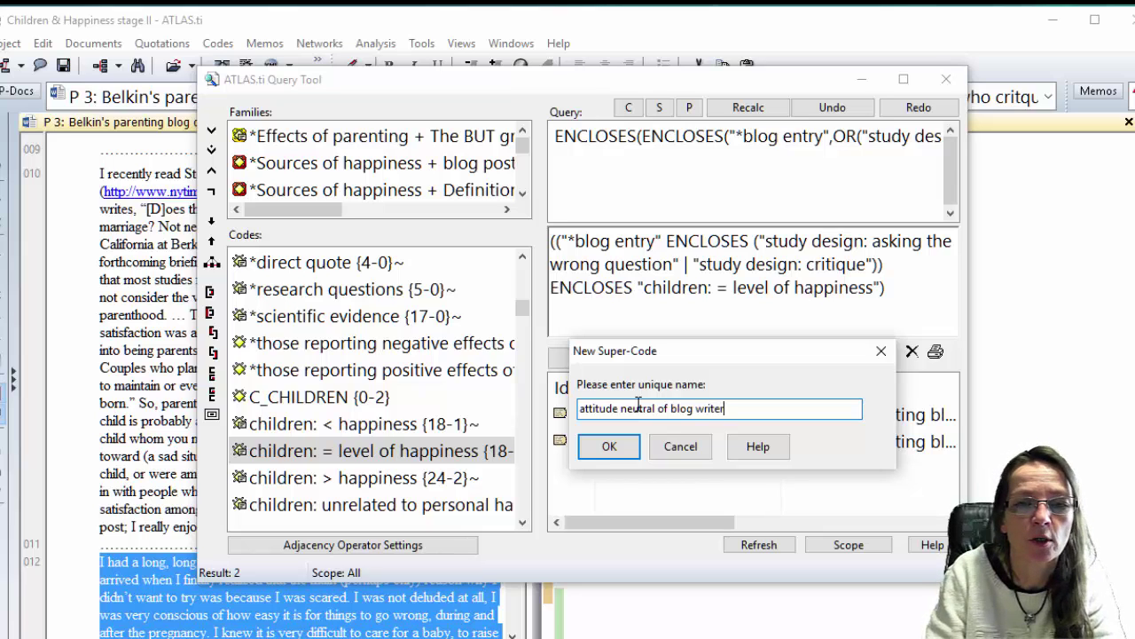
pyautogui.write('s critque')
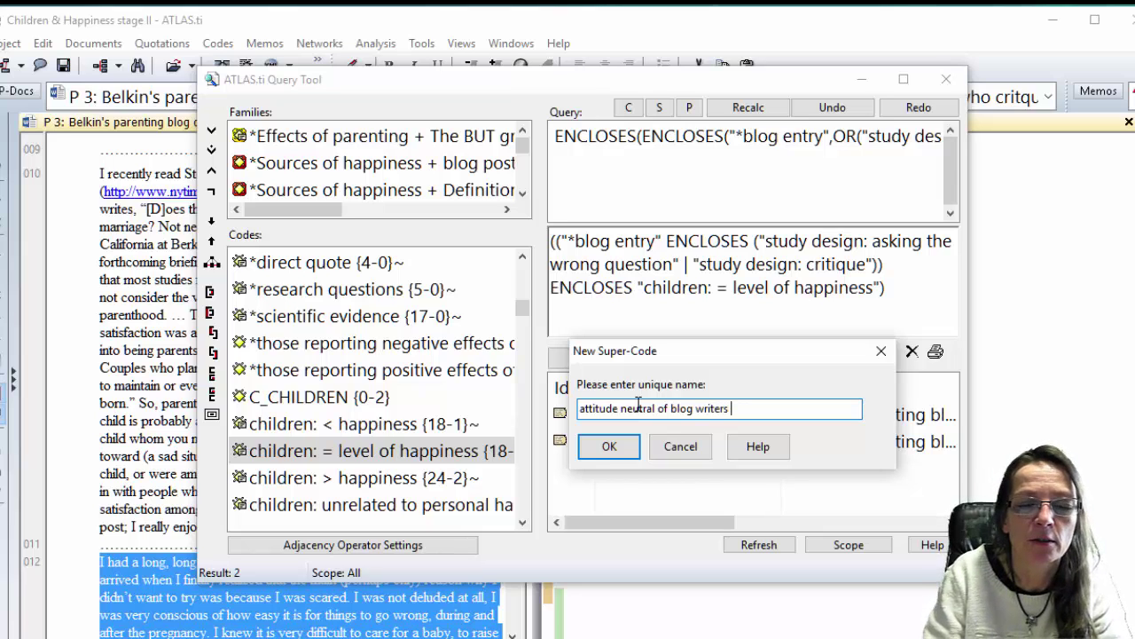